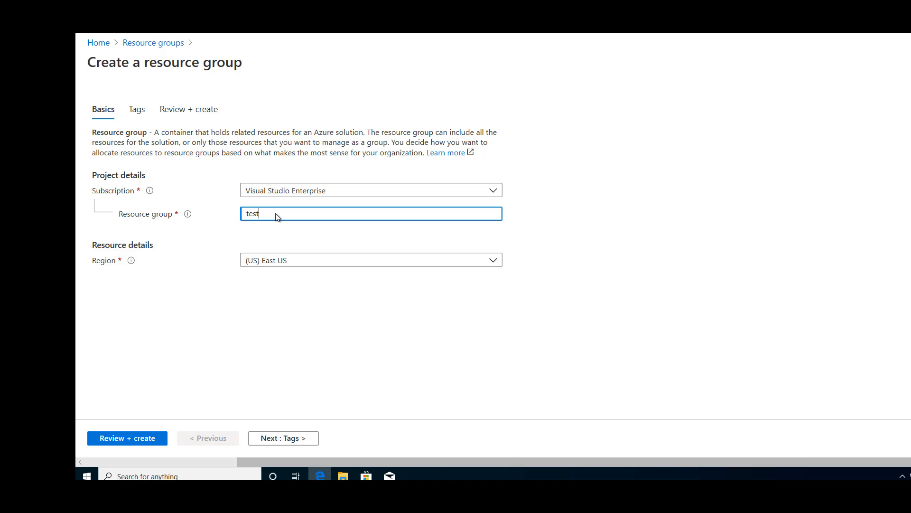
# Name the new resource group testrg1, leave its tags empty, and create it in East US.
pyautogui.write('rg1')
pyautogui.click(285, 437)
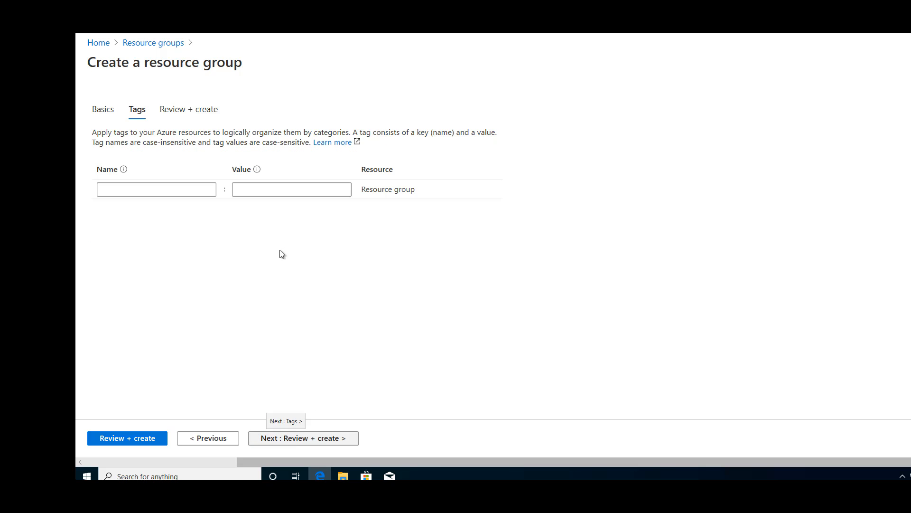
pyautogui.click(338, 436)
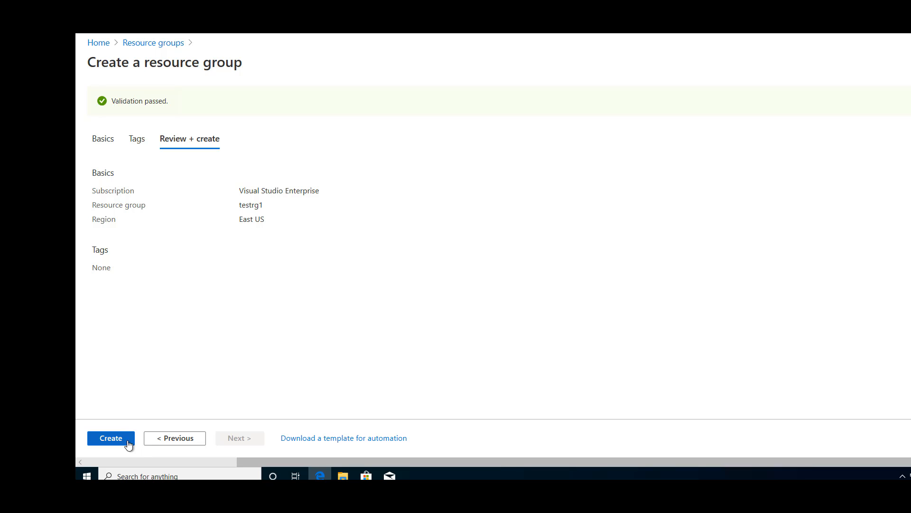
pyautogui.click(128, 441)
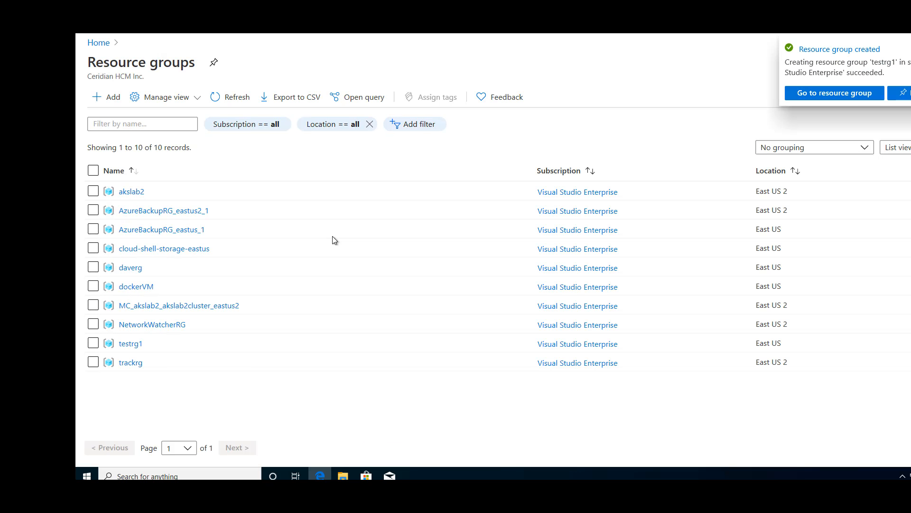
# Open the testrg1 resource group and start creating a Virtual Network resource found by searching the Marketplace for vnet.
pyautogui.click(844, 93)
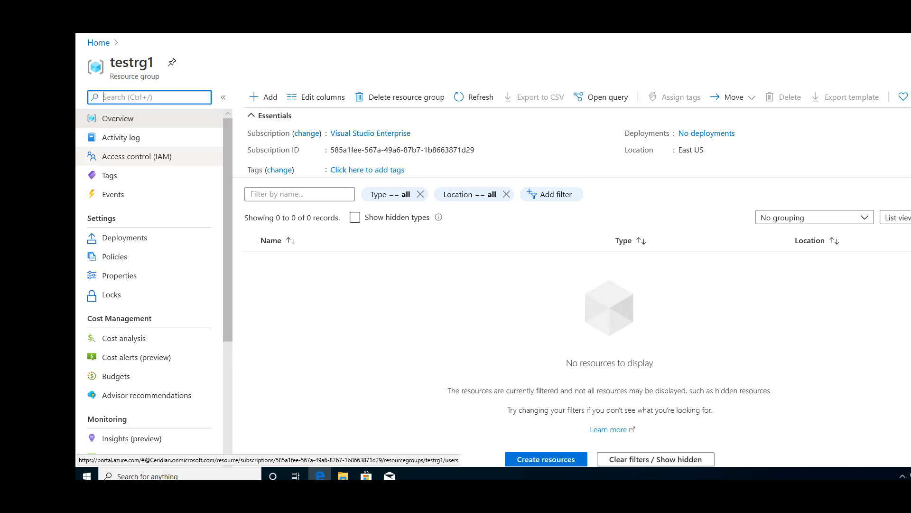
pyautogui.click(254, 98)
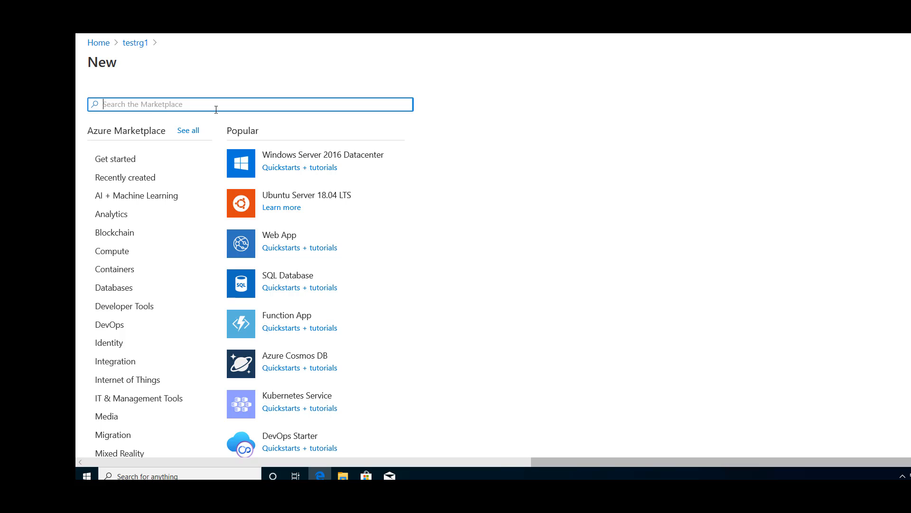
pyautogui.write('vnet')
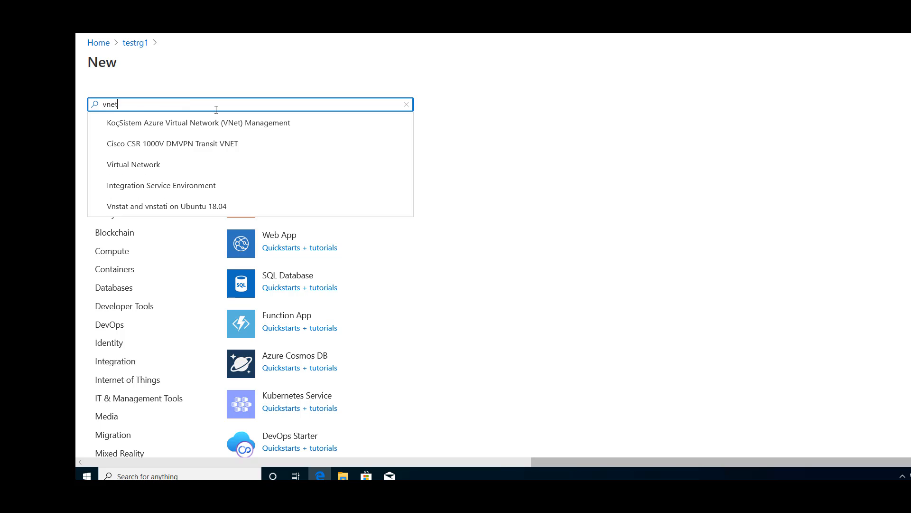
pyautogui.click(150, 170)
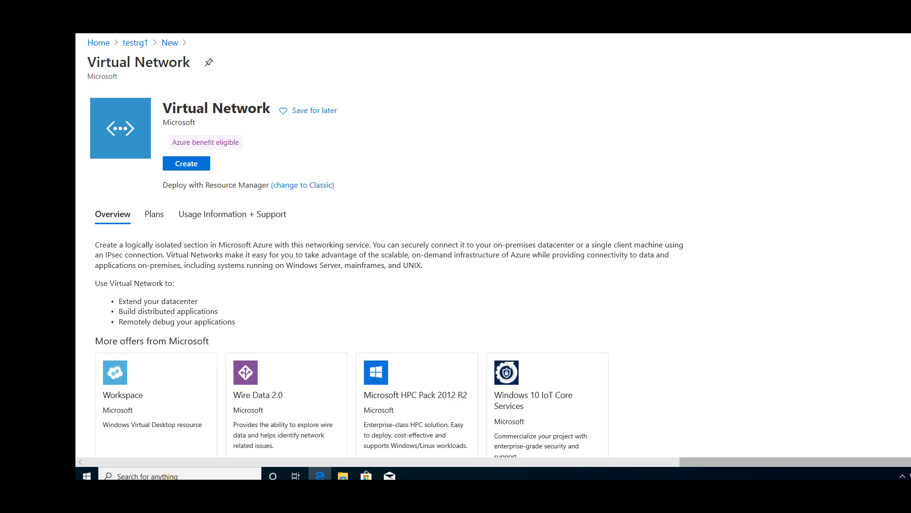
pyautogui.click(188, 165)
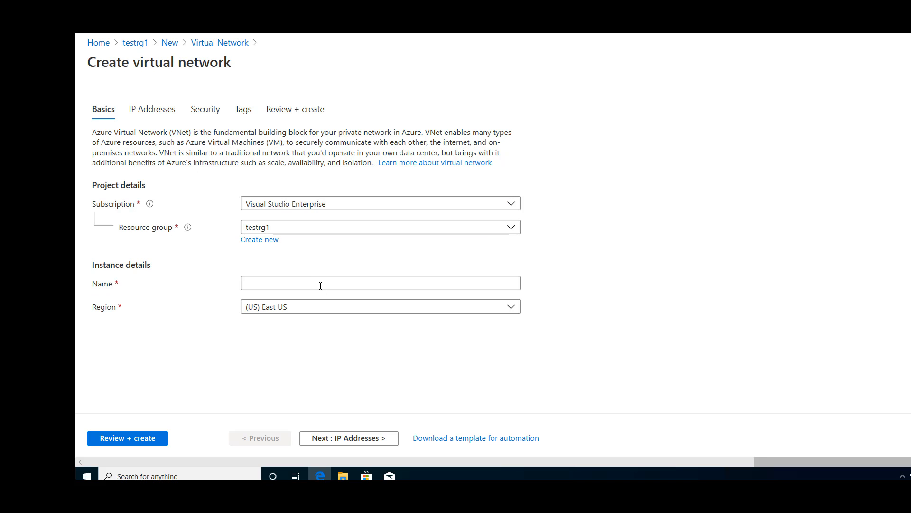
# Name the virtual network Vnet1 and continue to its IP address settings.
pyautogui.click(248, 283)
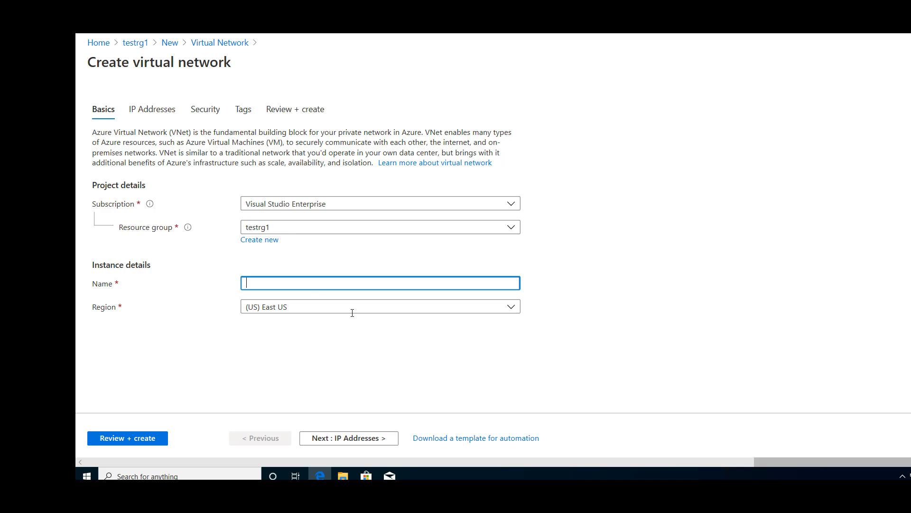
pyautogui.click(291, 291)
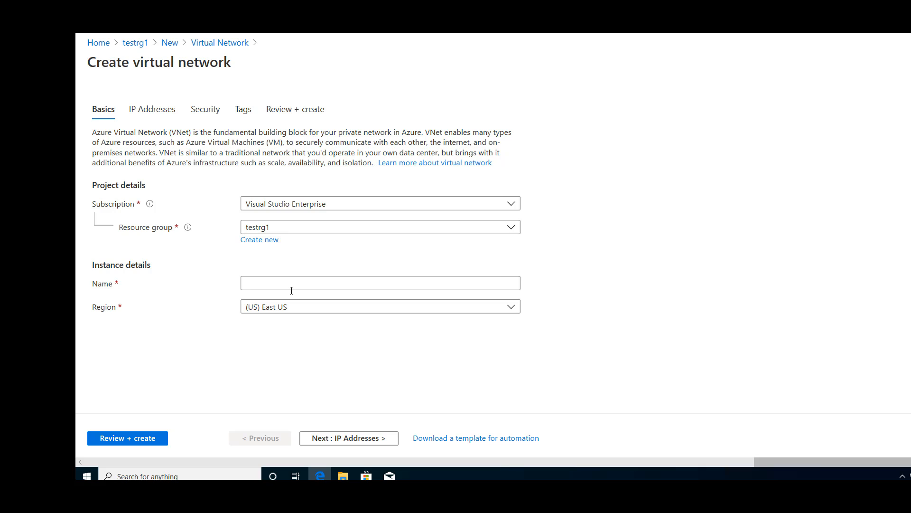
pyautogui.click(287, 280)
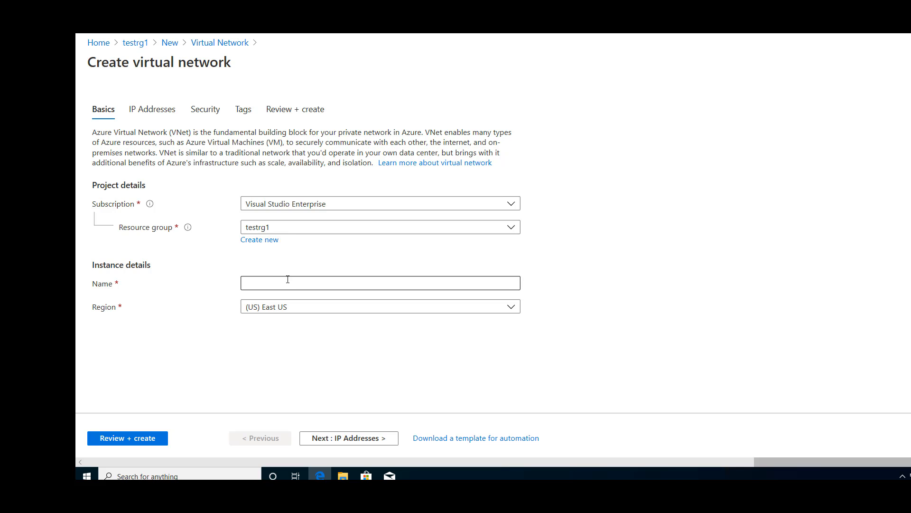
pyautogui.write('a')
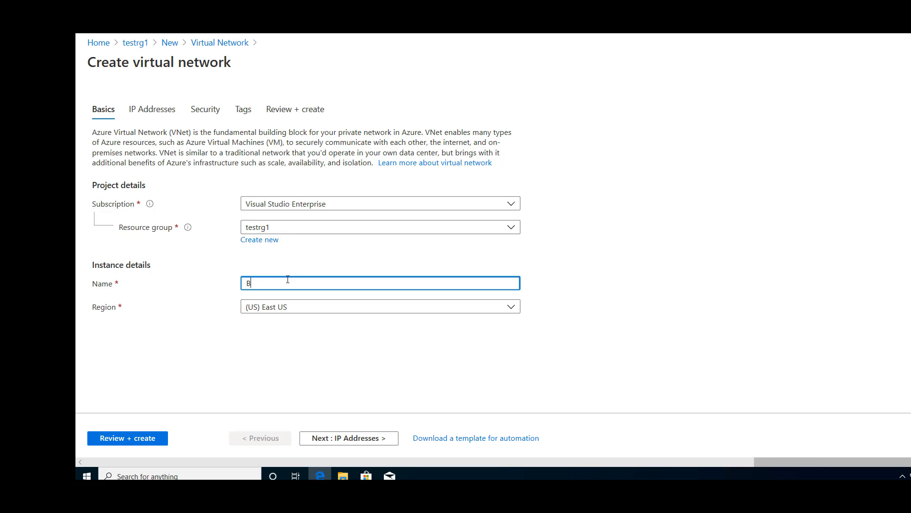
pyautogui.press('BackSpace')
pyautogui.write('Vmete')
pyautogui.press('BackSpace')
pyautogui.press('BackSpace')
pyautogui.press('BackSpace')
pyautogui.press('BackSpace')
pyautogui.write('net1')
pyautogui.click(344, 441)
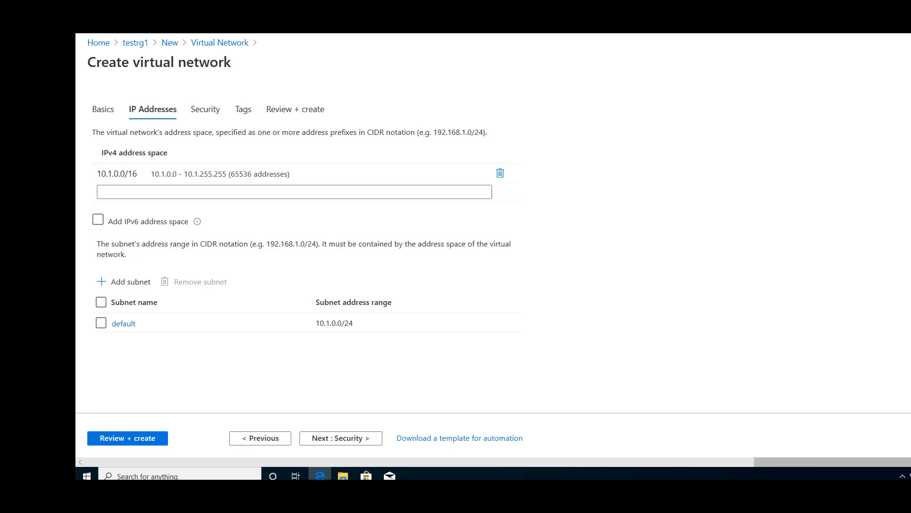
pyautogui.moveTo(294, 173)
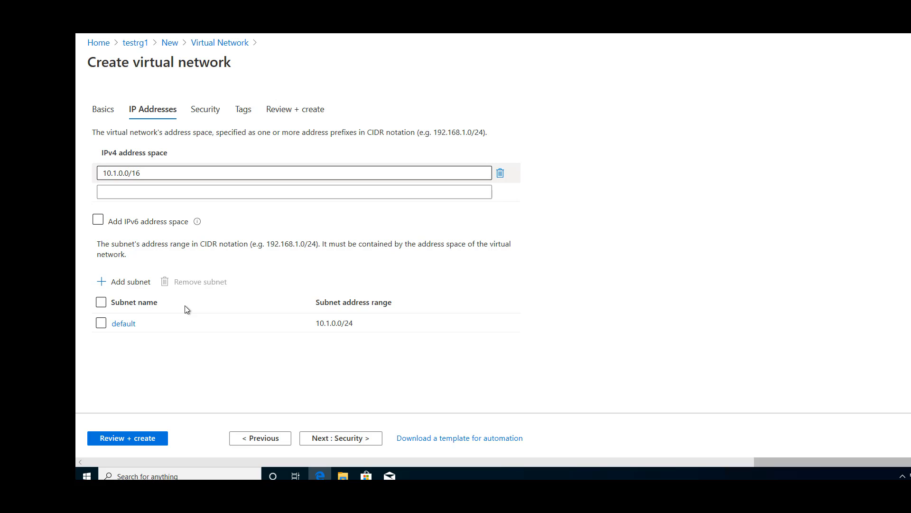
pyautogui.click(111, 285)
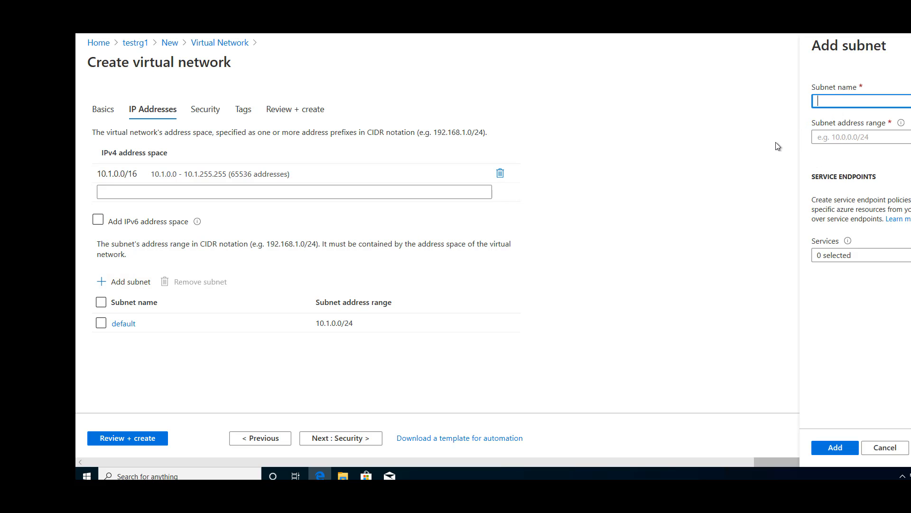
pyautogui.write('FrontEnd')
pyautogui.click(838, 138)
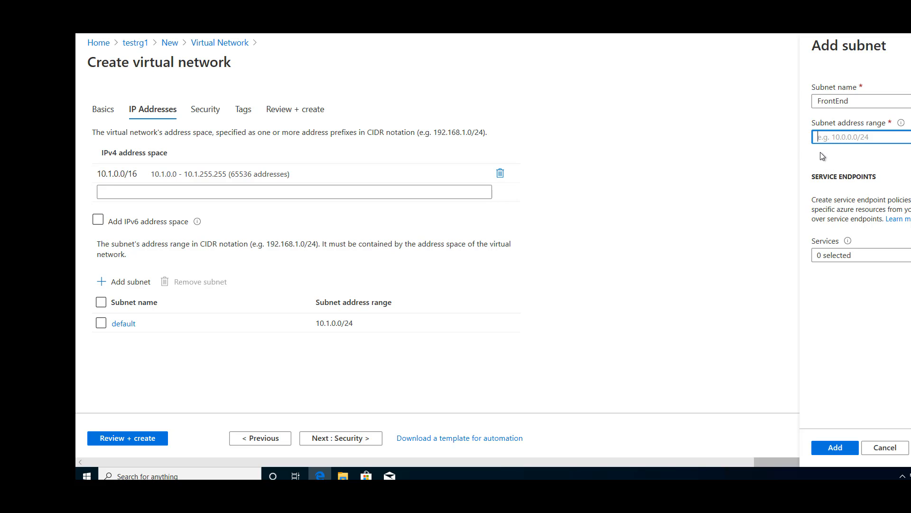
pyautogui.write('10.1.')
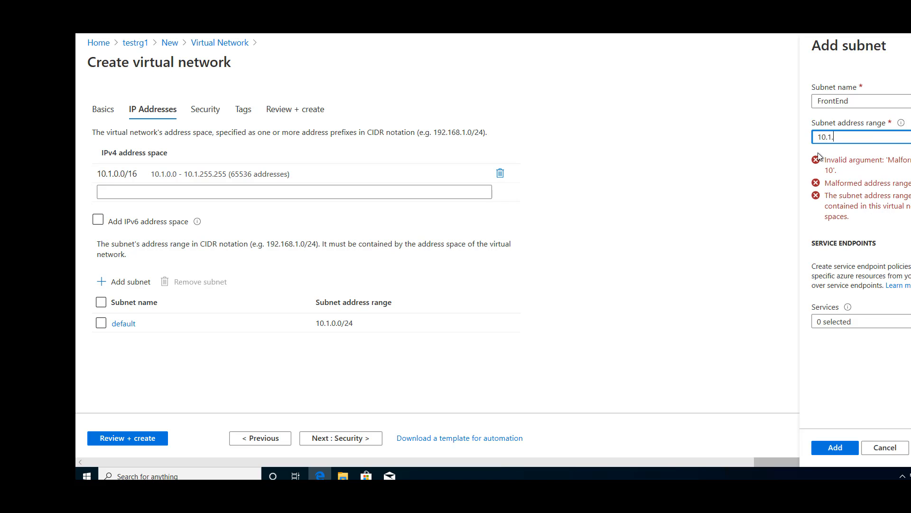
pyautogui.write('0.9')
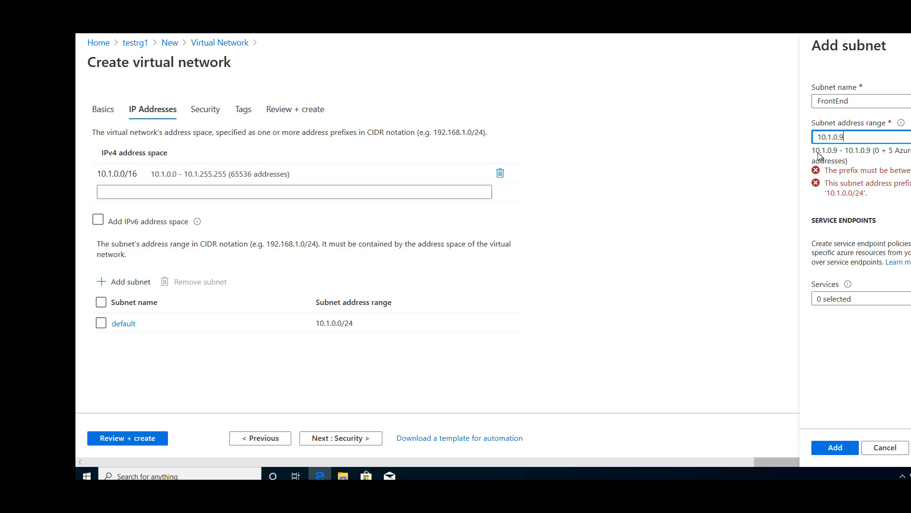
pyautogui.press('BackSpace')
pyautogui.write('0/')
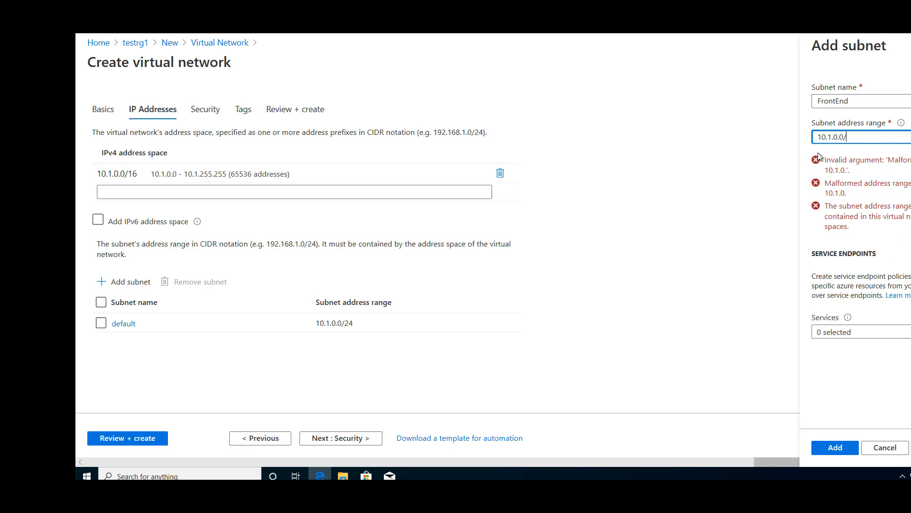
pyautogui.write('24')
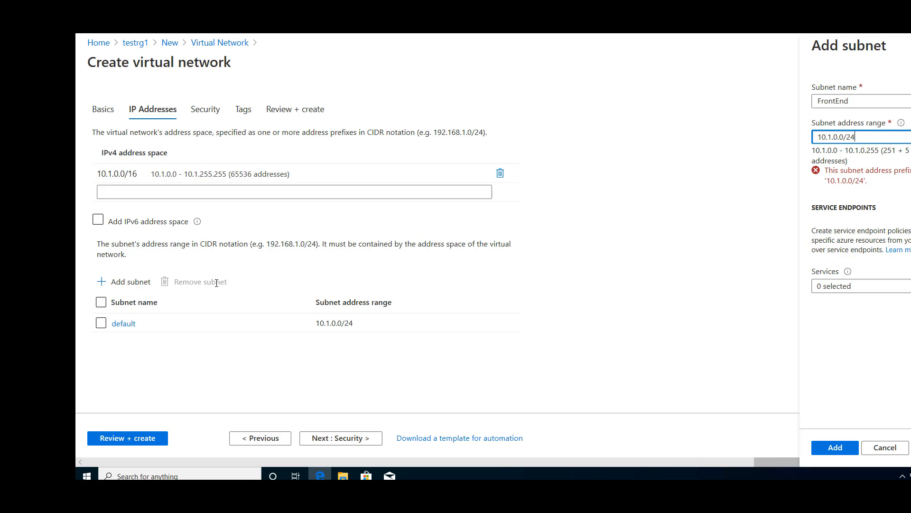
pyautogui.click(888, 455)
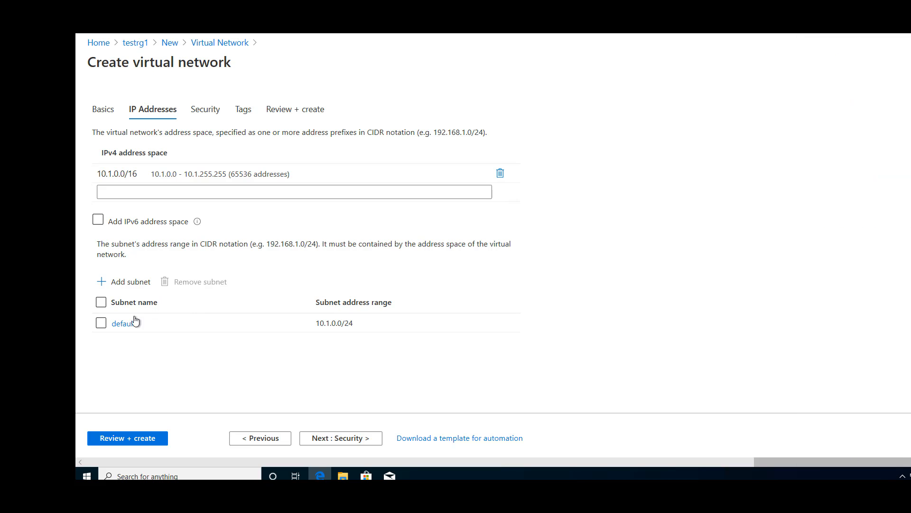
# Remove the default subnet from the virtual network's address space.
pyautogui.click(103, 323)
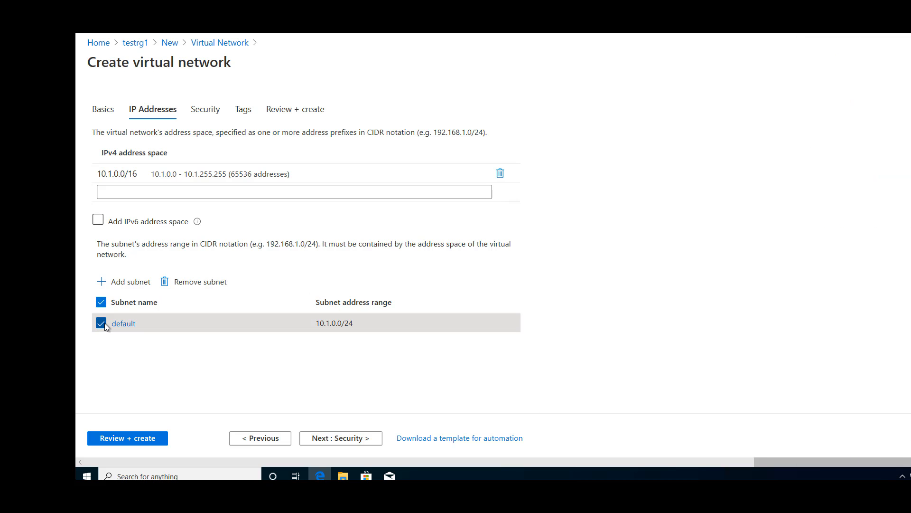
pyautogui.click(207, 285)
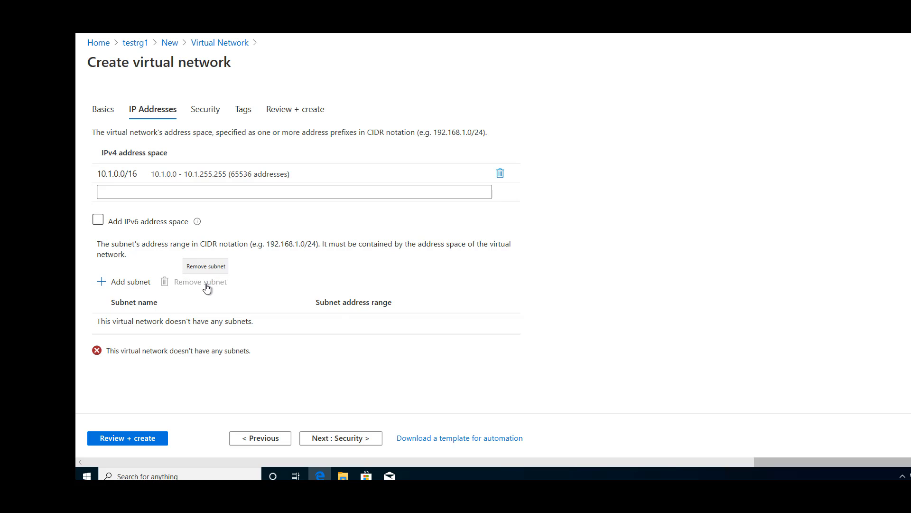
# Fill in a new subnet named Frontend with the address range 10.1.0.0/24.
pyautogui.click(133, 284)
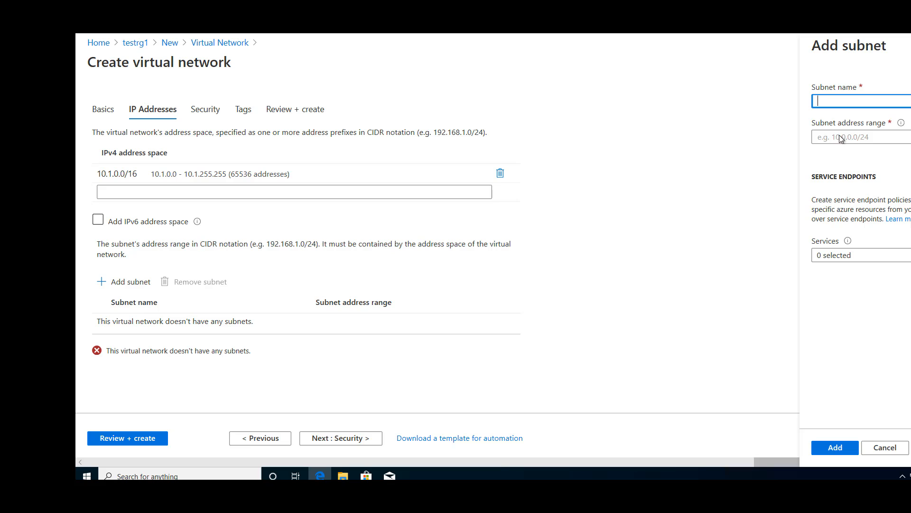
pyautogui.write('Frontend')
pyautogui.click(840, 135)
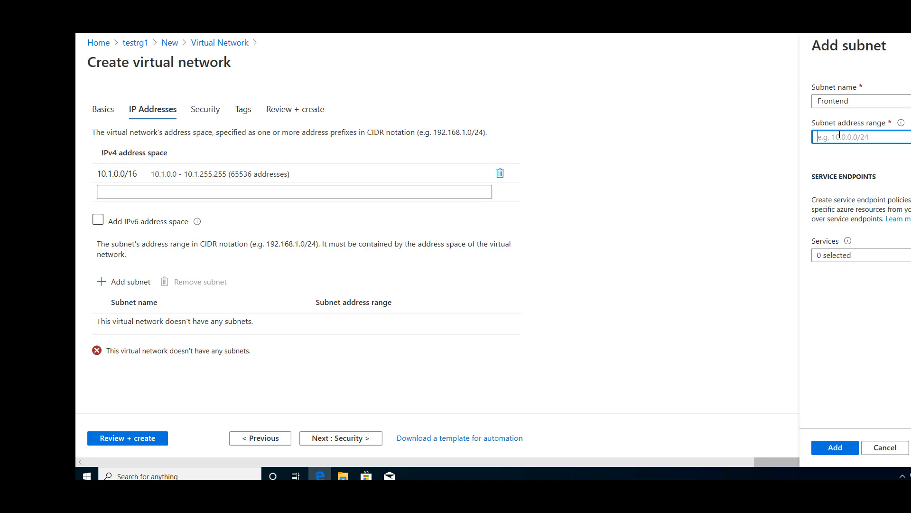
pyautogui.write('10.0.0.0')
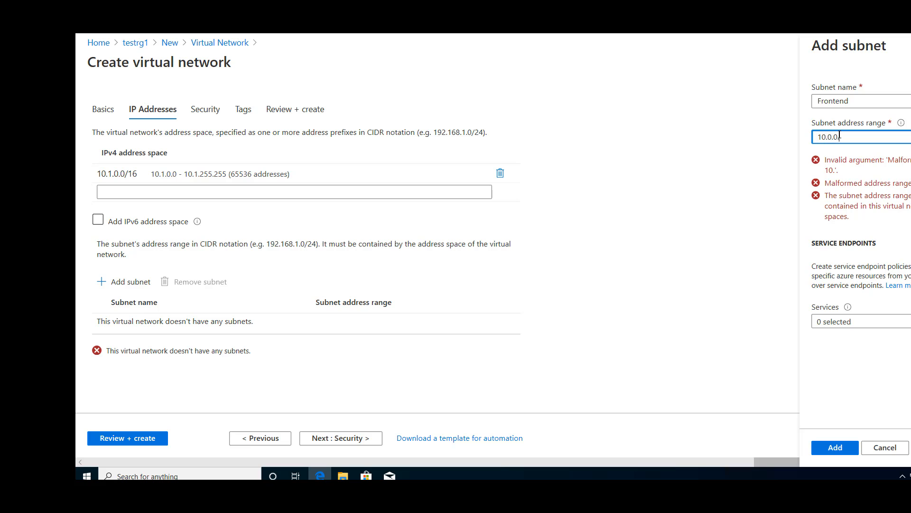
pyautogui.write('/24')
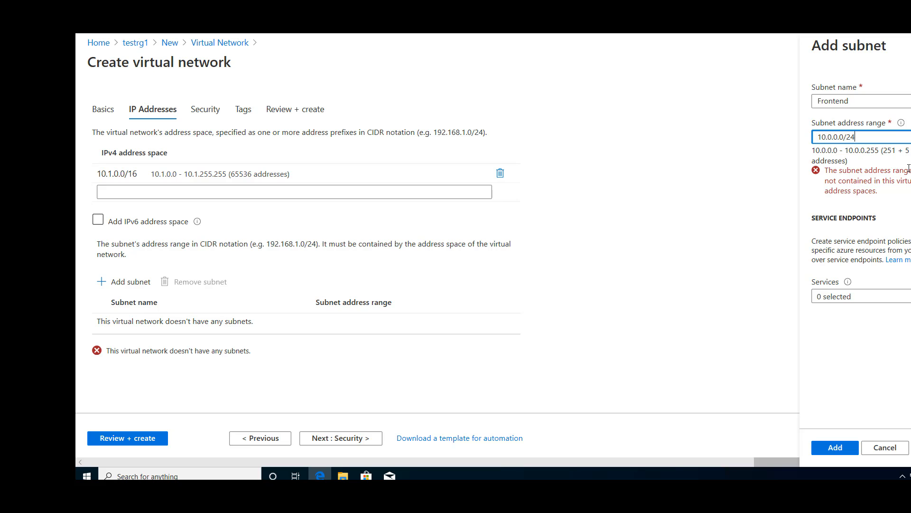
pyautogui.click(833, 136)
pyautogui.press('BackSpace')
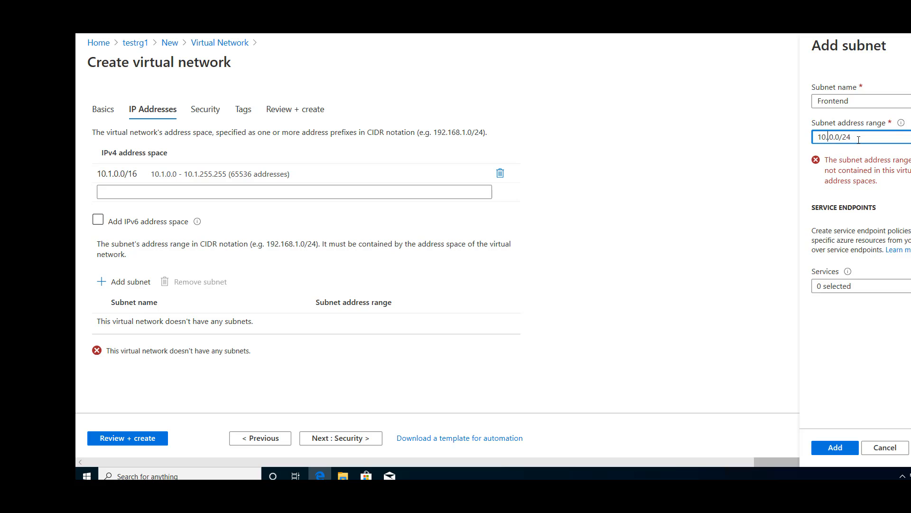
pyautogui.write('1')
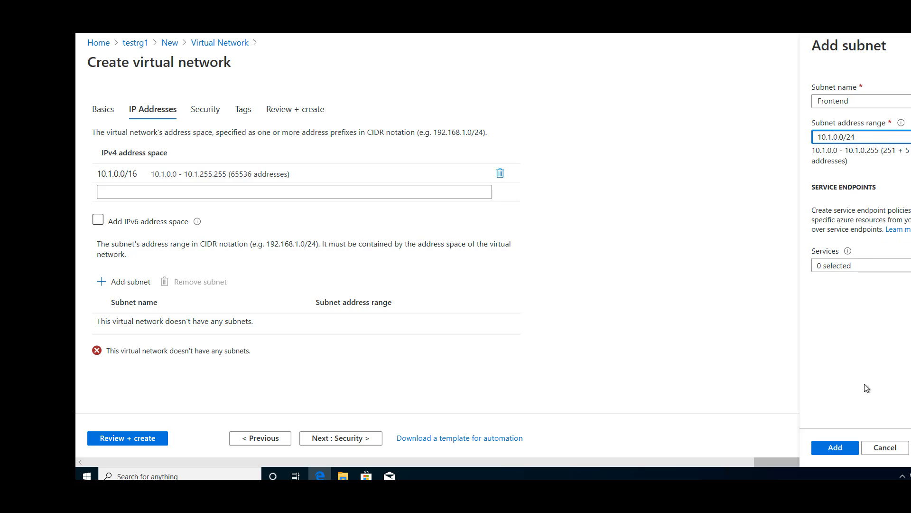
pyautogui.click(818, 391)
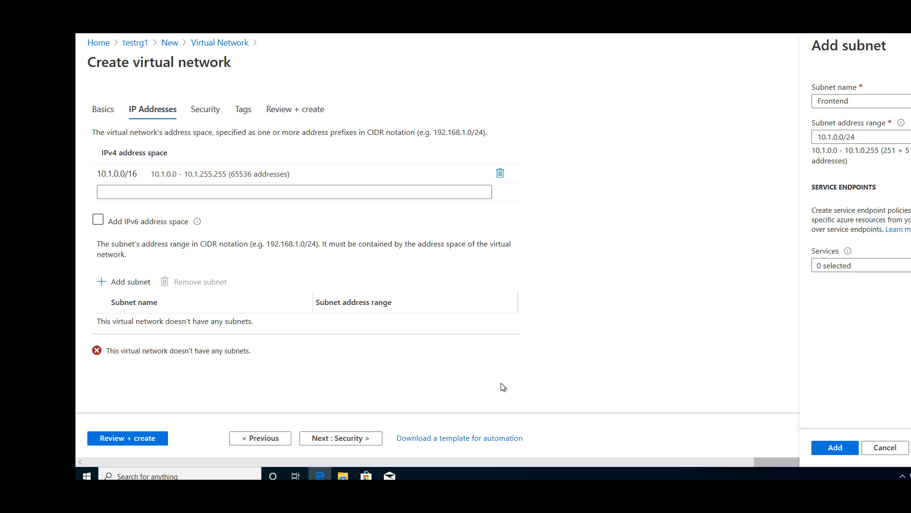
# Try to validate the virtual network, leaving BastionHost, DDoS Protection Standard and Firewall disabled and the tags empty.
pyautogui.click(354, 437)
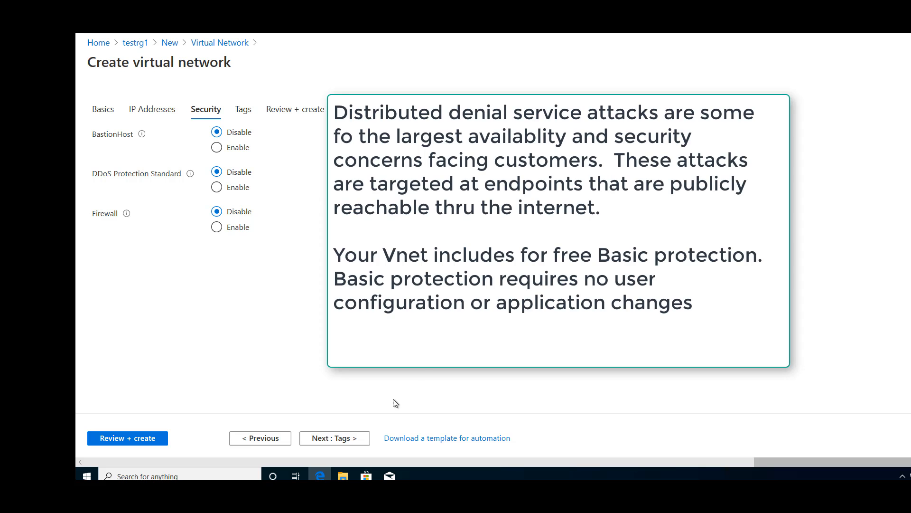
pyautogui.click(341, 439)
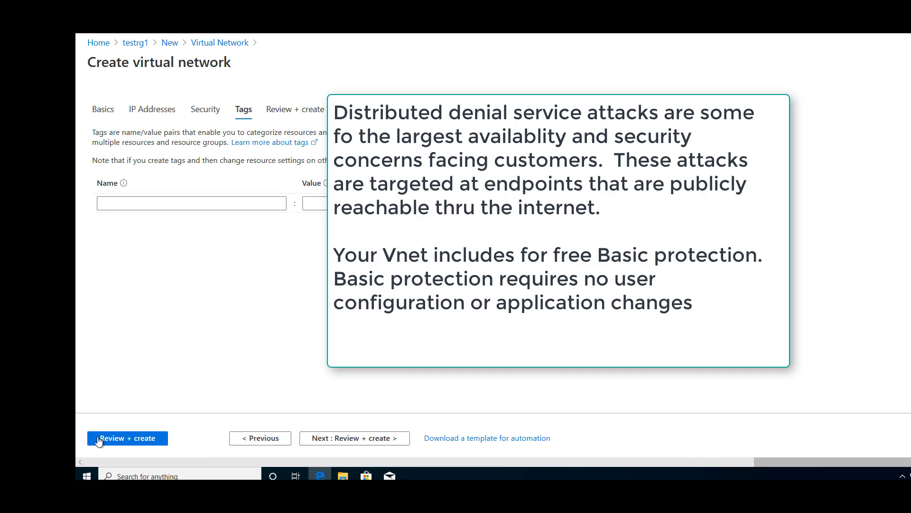
pyautogui.click(126, 438)
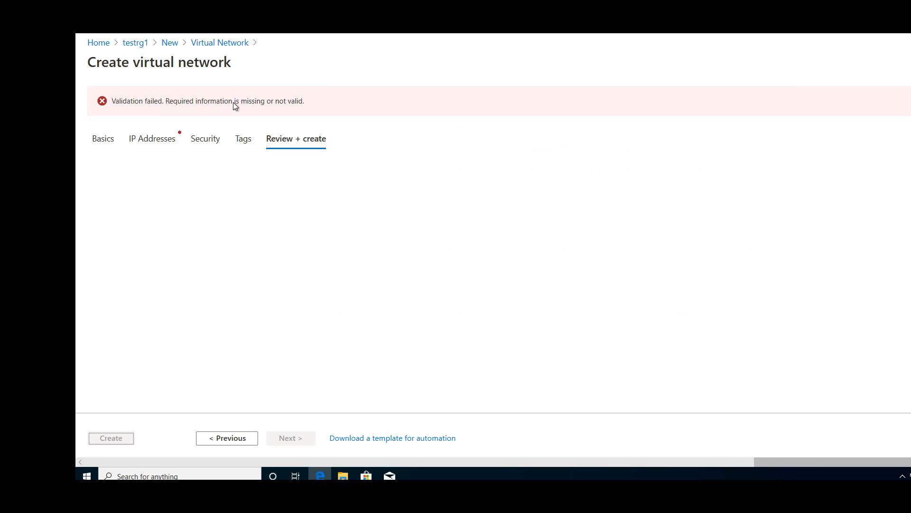
# Return to the virtual network's IP address settings and add a subnet named FrontEnd with the address range 10.1.0.0/24.
pyautogui.click(154, 142)
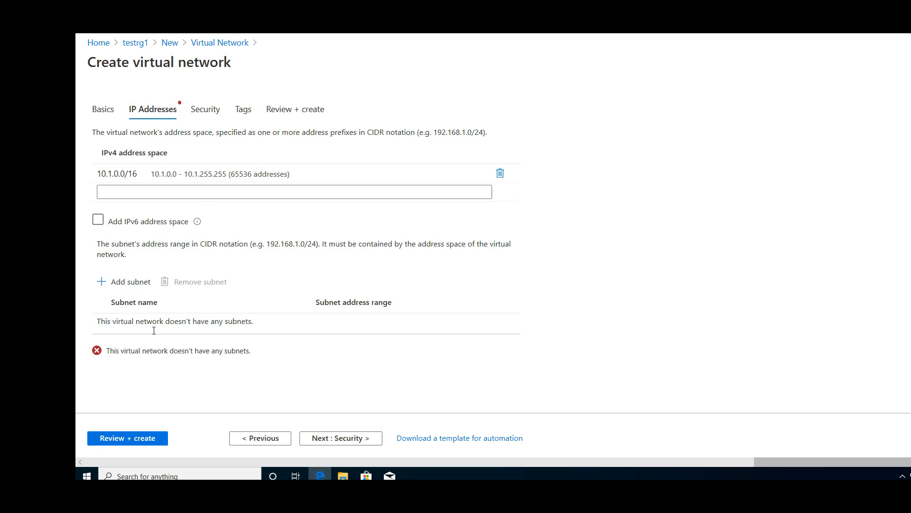
pyautogui.click(119, 284)
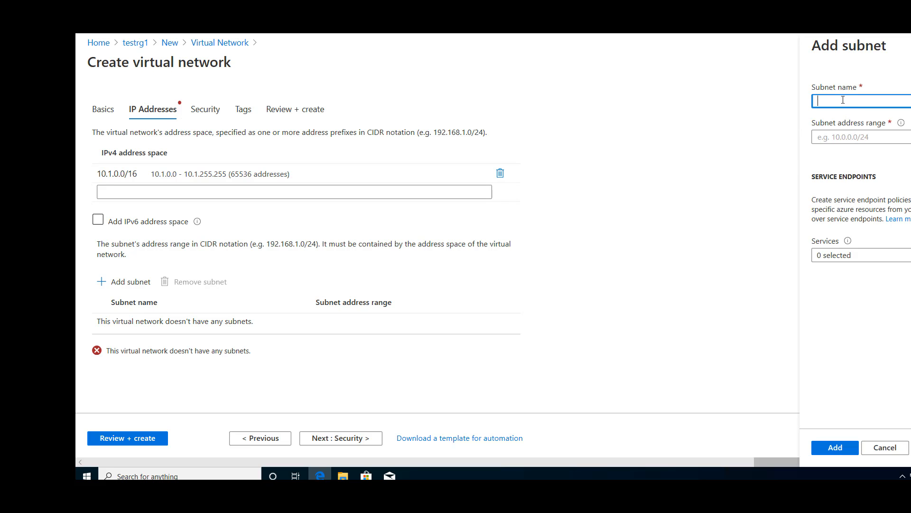
pyautogui.write('FrontEnd')
pyautogui.click(852, 136)
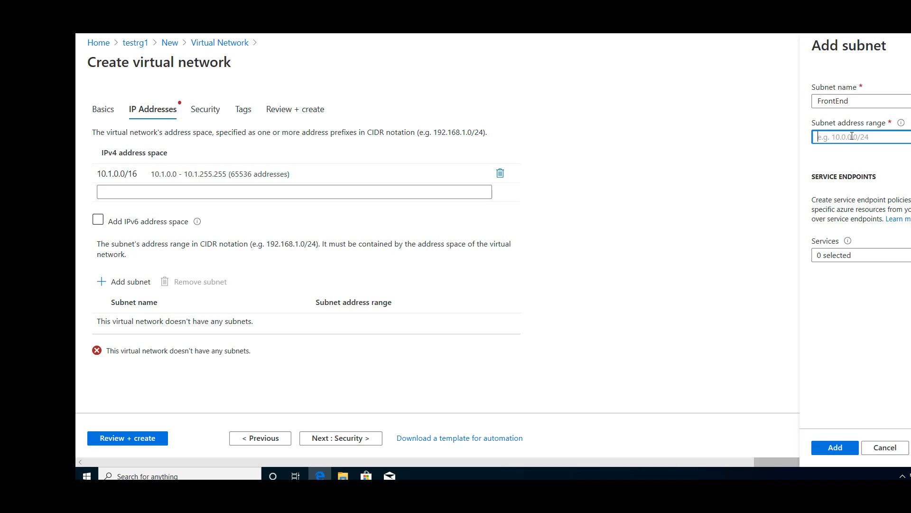
pyautogui.write('10')
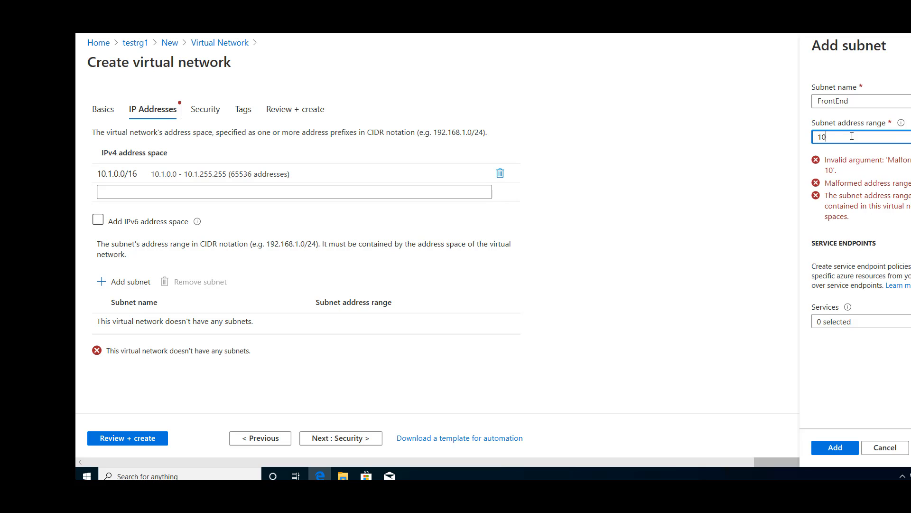
pyautogui.write('.1.0')
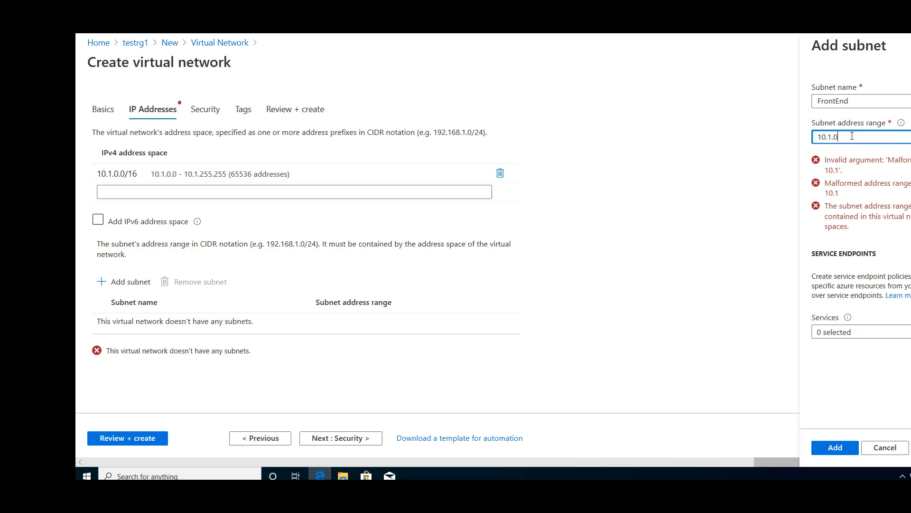
pyautogui.write('.0/24')
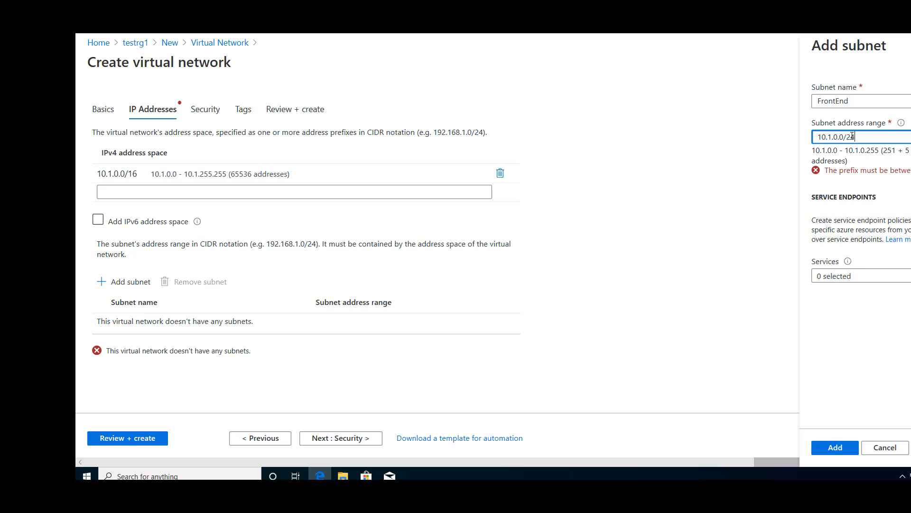
pyautogui.click(836, 448)
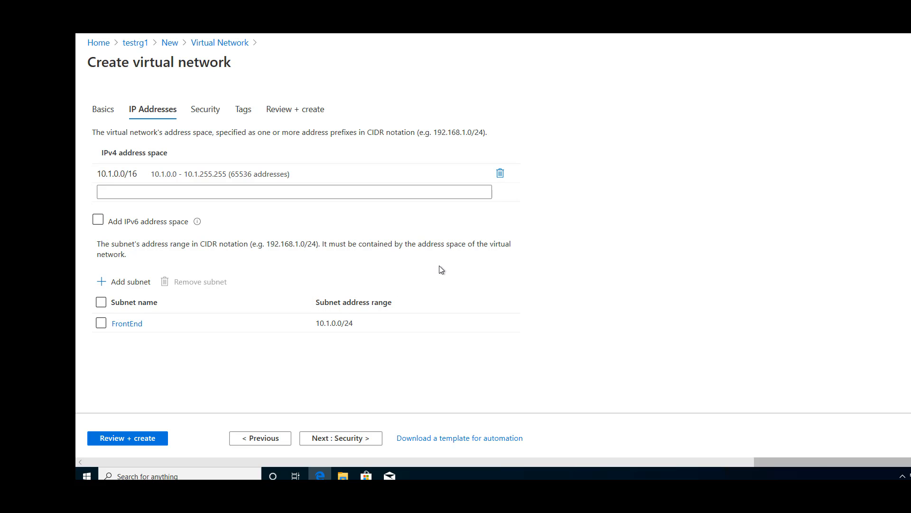
# Validate and create the virtual network, leaving BastionHost, DDoS Protection Standard and Firewall disabled and the tags empty.
pyautogui.click(339, 442)
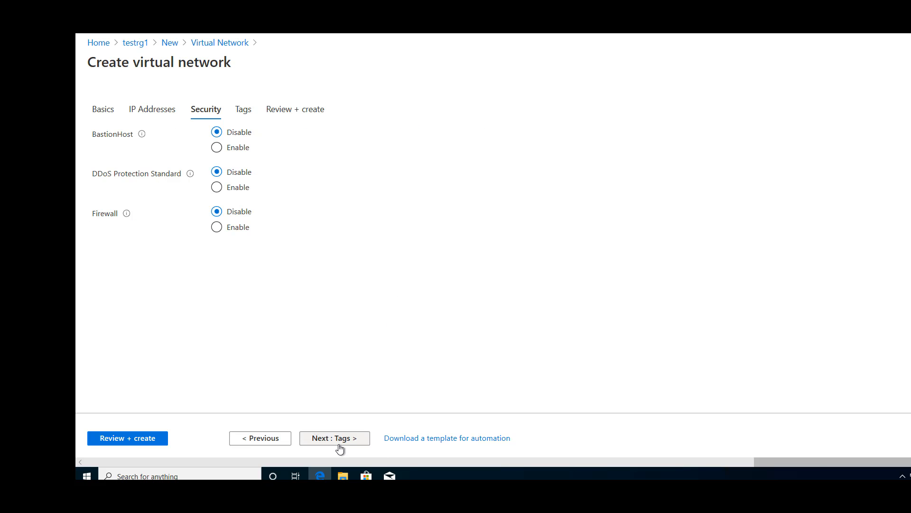
pyautogui.click(342, 443)
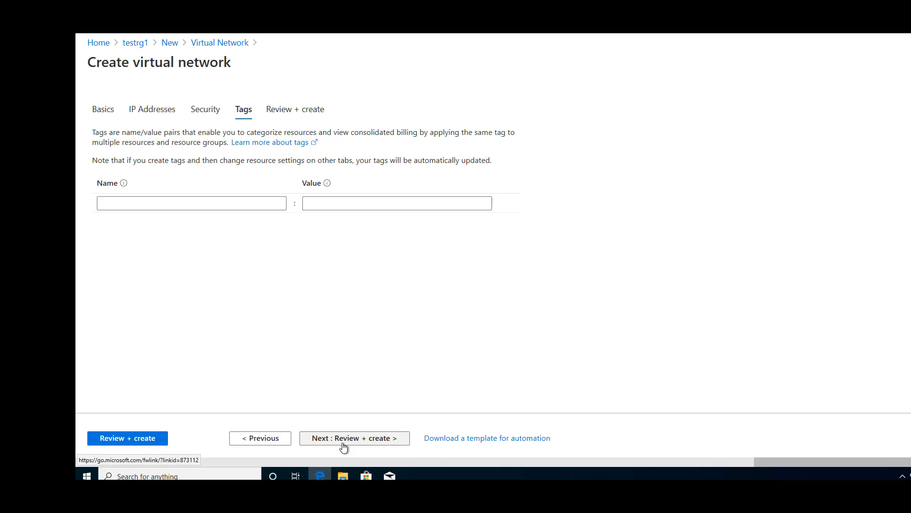
pyautogui.click(343, 443)
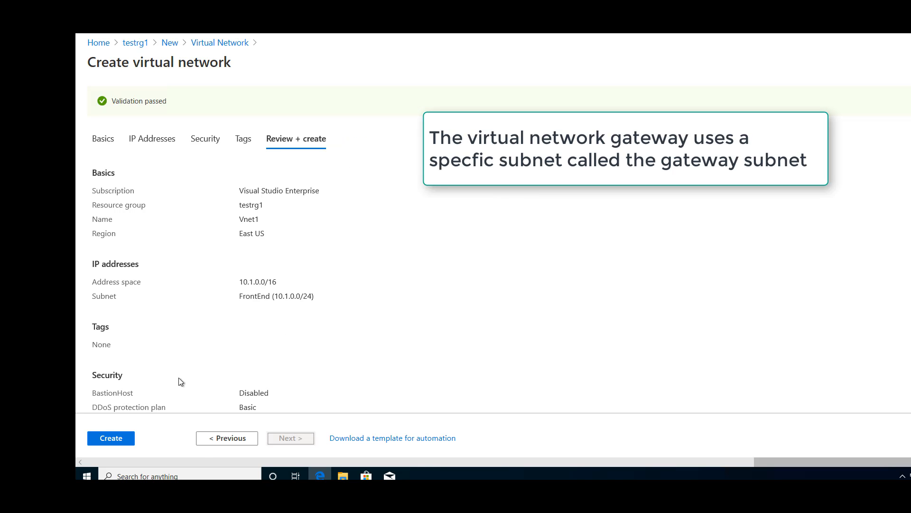
pyautogui.click(127, 439)
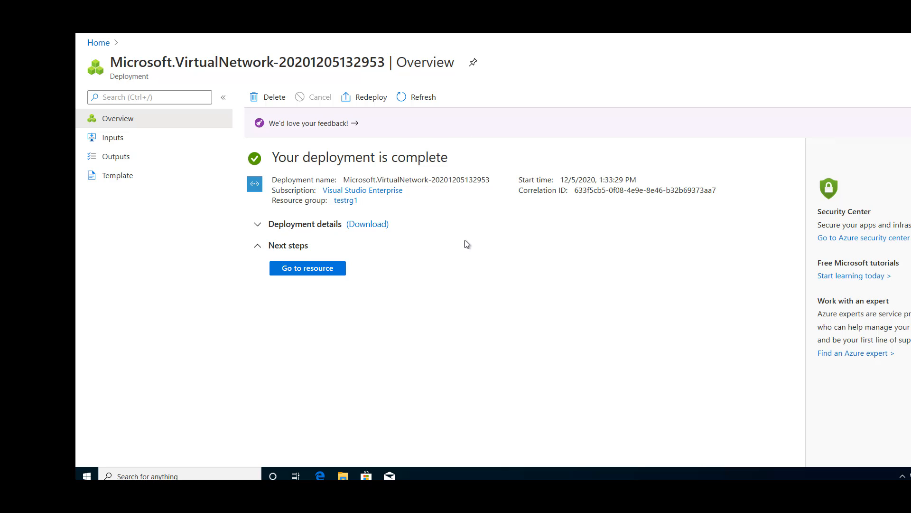
# Find Virtual network gateway in the Marketplace from the testrg1 resource group and start creating one.
pyautogui.click(346, 201)
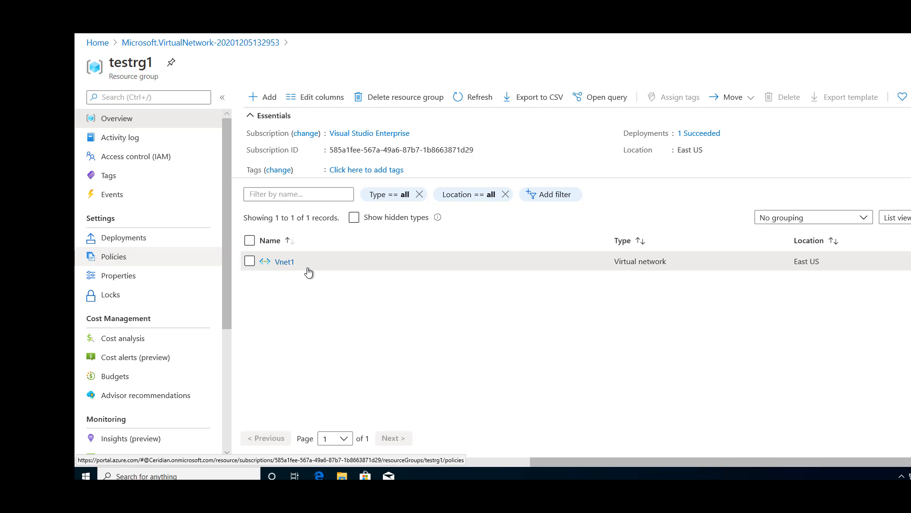
pyautogui.click(257, 99)
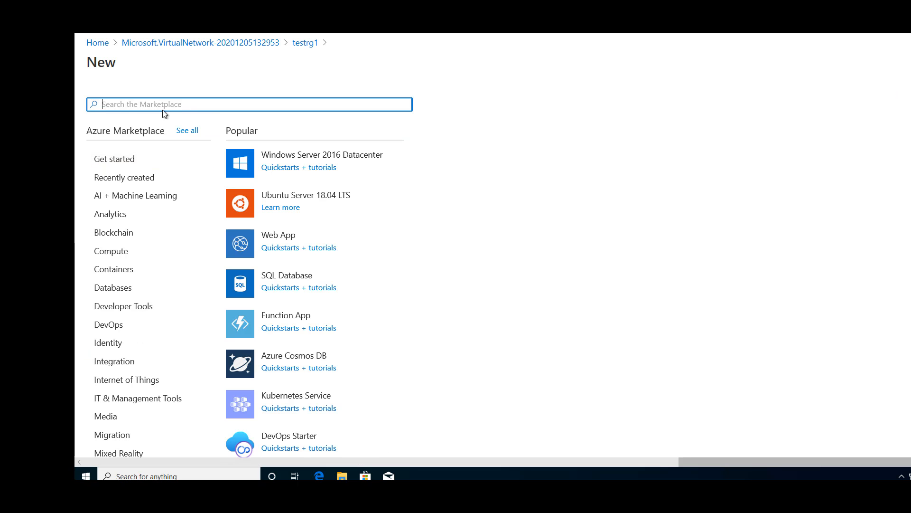
pyautogui.write('v')
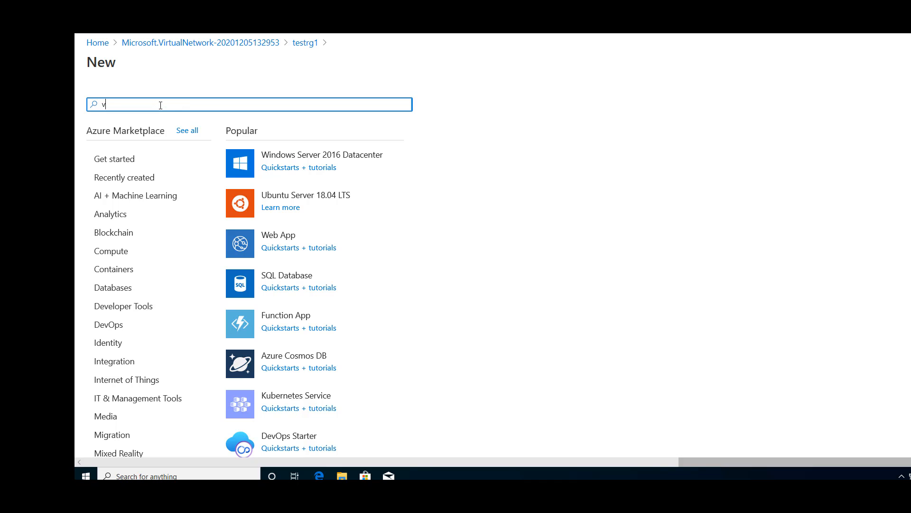
pyautogui.write('irtual network gat')
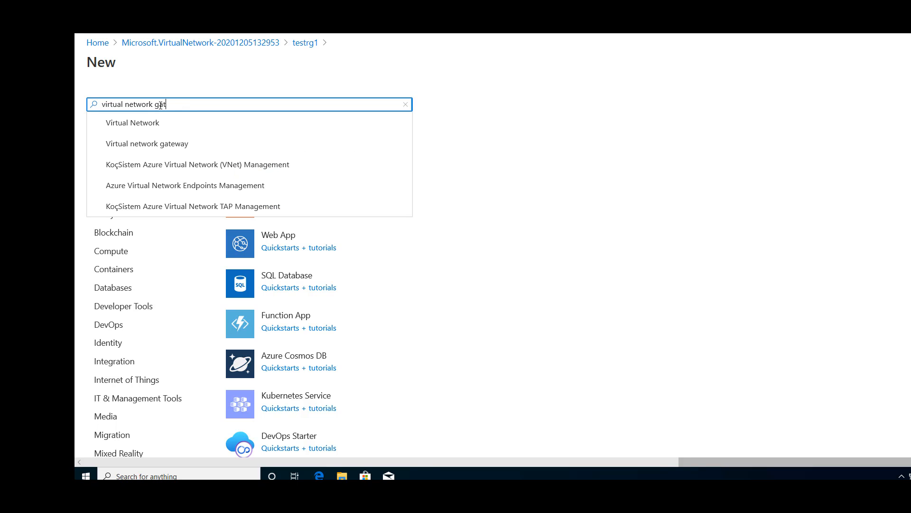
pyautogui.write('e')
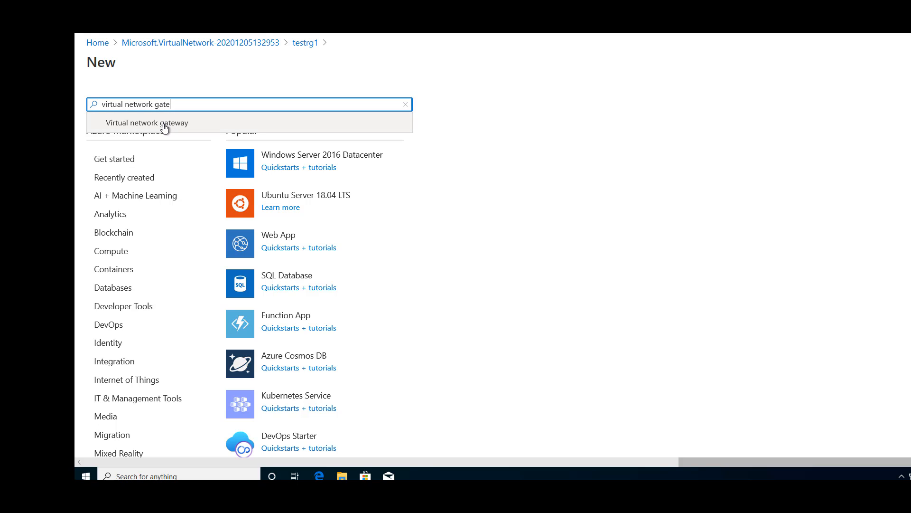
pyautogui.click(164, 125)
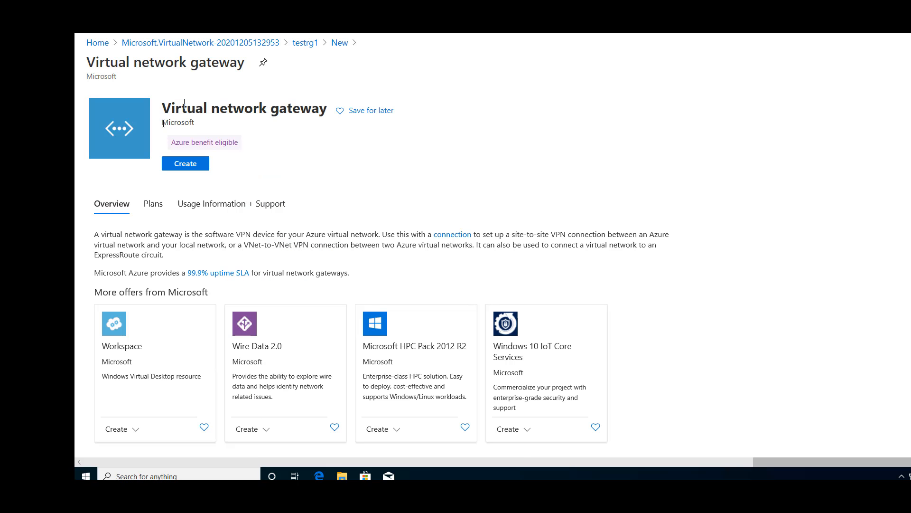
pyautogui.click(189, 164)
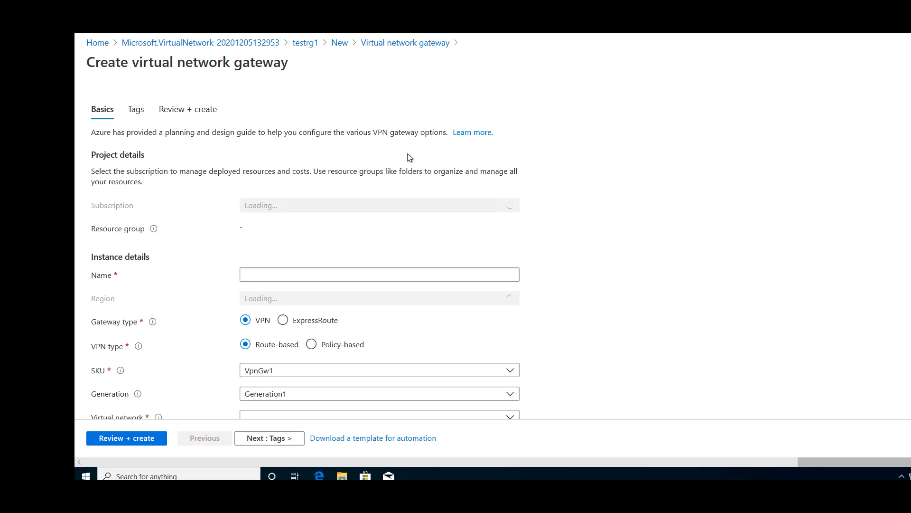
# Name the virtual network gateway VNet1GW and set its region to East US.
pyautogui.scroll(-2, 505, 188)
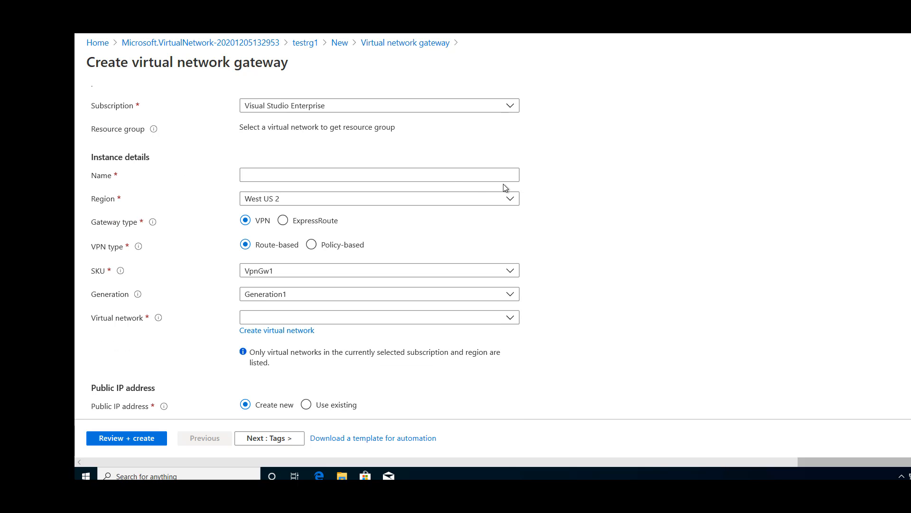
pyautogui.click(320, 175)
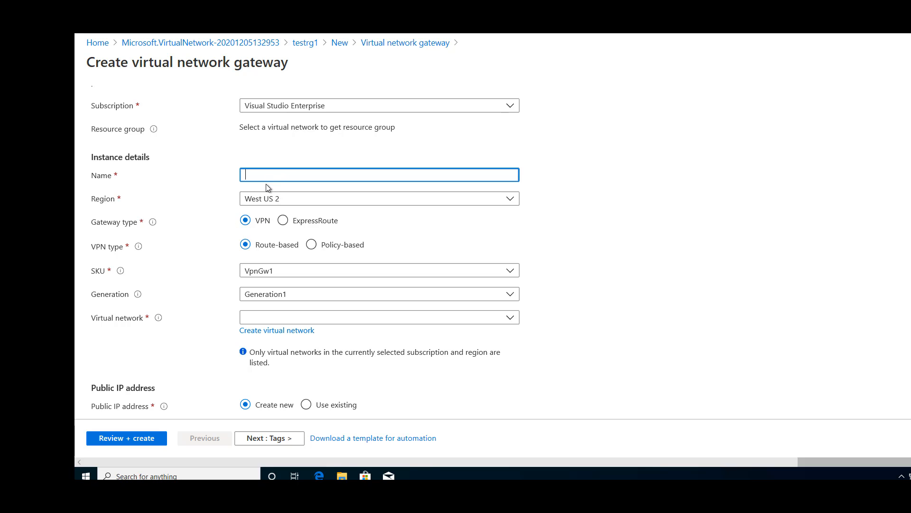
pyautogui.write('VNet1GW')
pyautogui.click(346, 202)
pyautogui.click(347, 205)
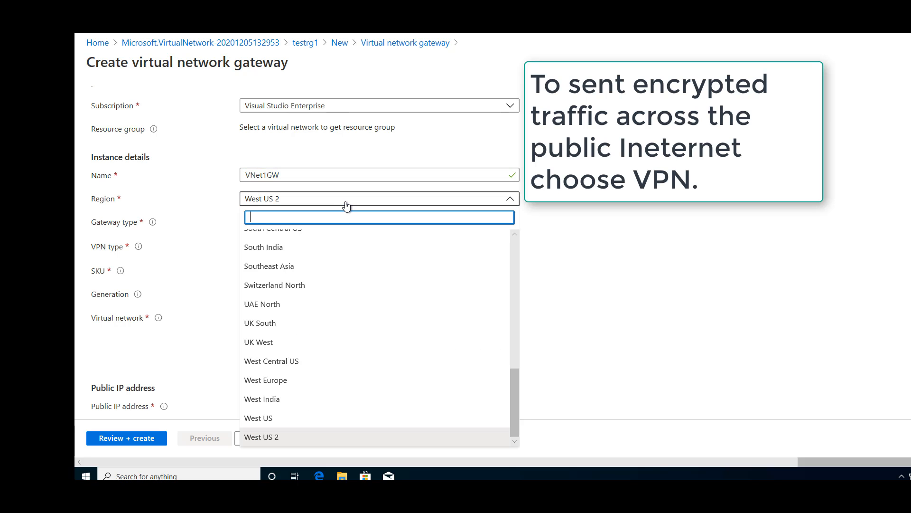
pyautogui.scroll(3, 367, 284)
pyautogui.scroll(3, 368, 284)
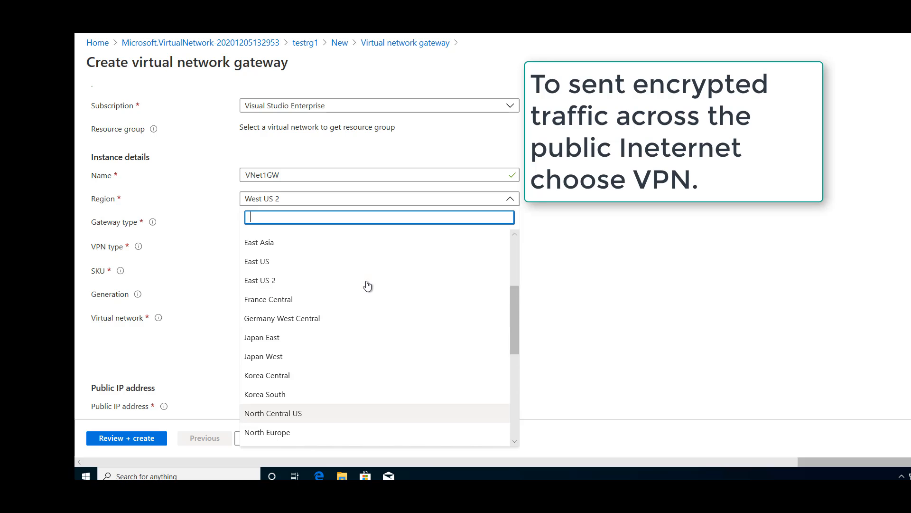
pyautogui.press('Escape')
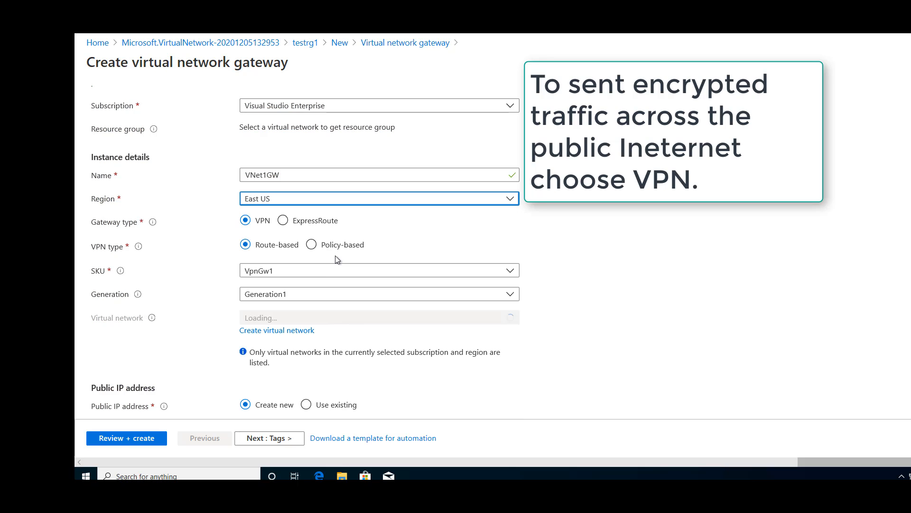
# Switch the gateway's SKU to Basic and set it back to VpnGw1.
pyautogui.scroll(-1, 632, 218)
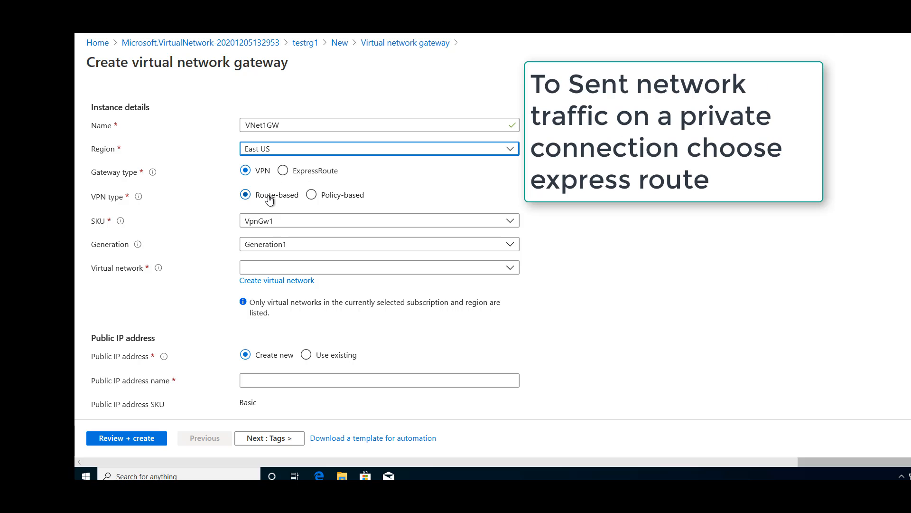
pyautogui.click(299, 224)
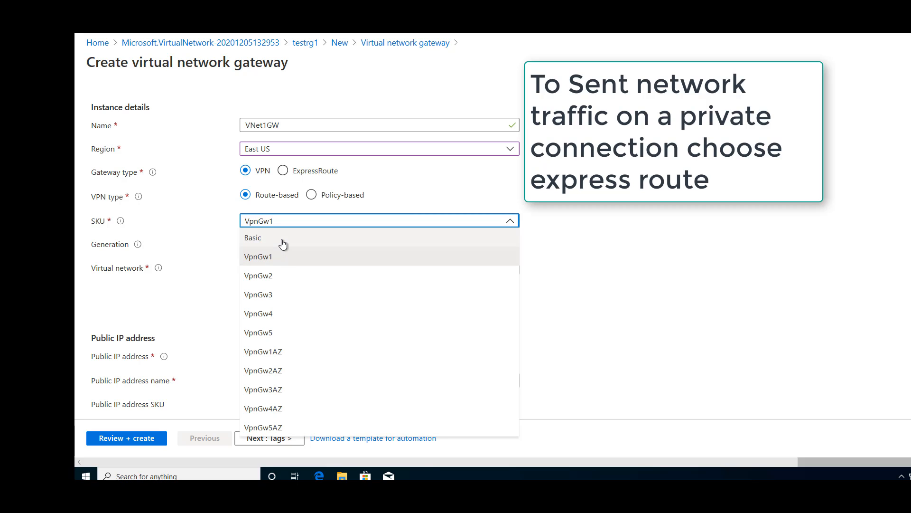
pyautogui.click(283, 243)
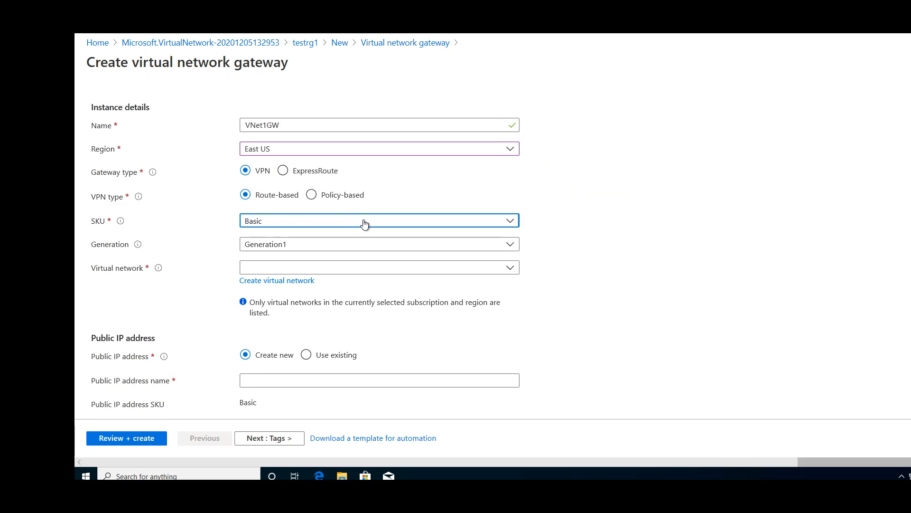
pyautogui.click(365, 224)
pyautogui.click(281, 257)
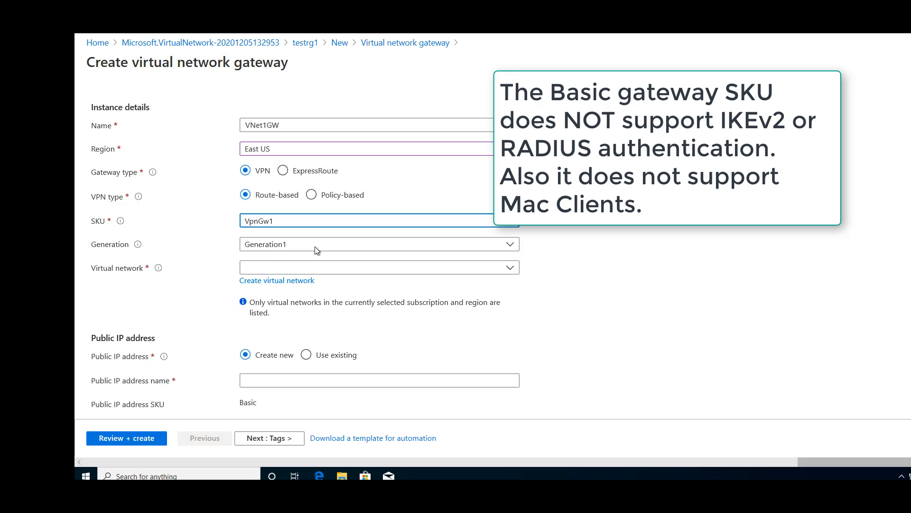
# Associate the gateway with the virtual network Vnet1.
pyautogui.scroll(-1, 593, 229)
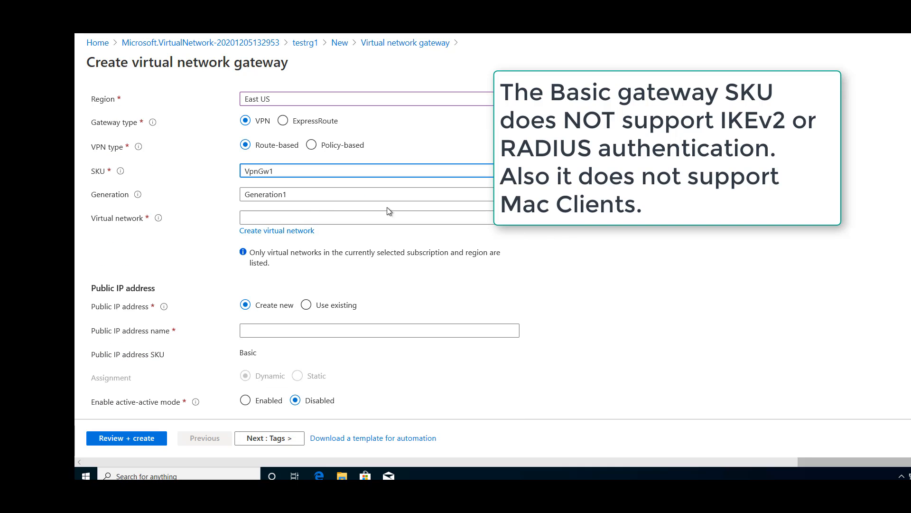
pyautogui.click(331, 218)
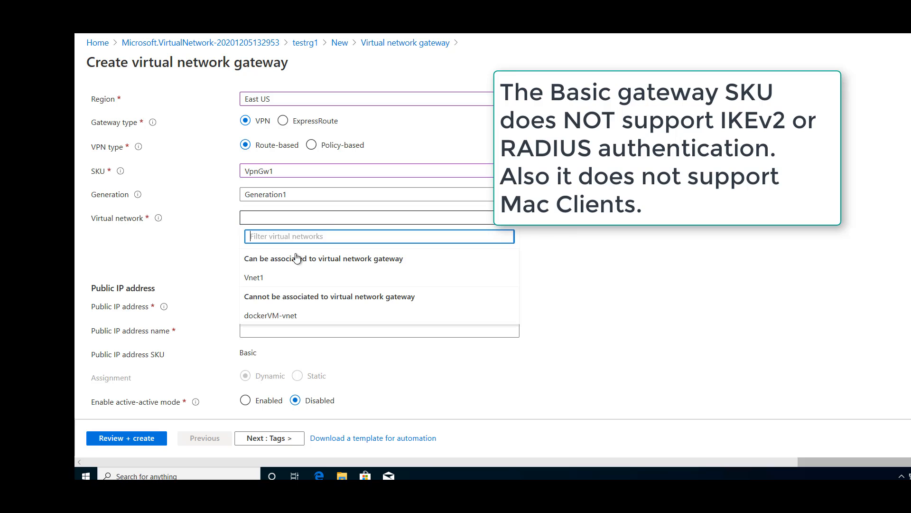
pyautogui.click(253, 278)
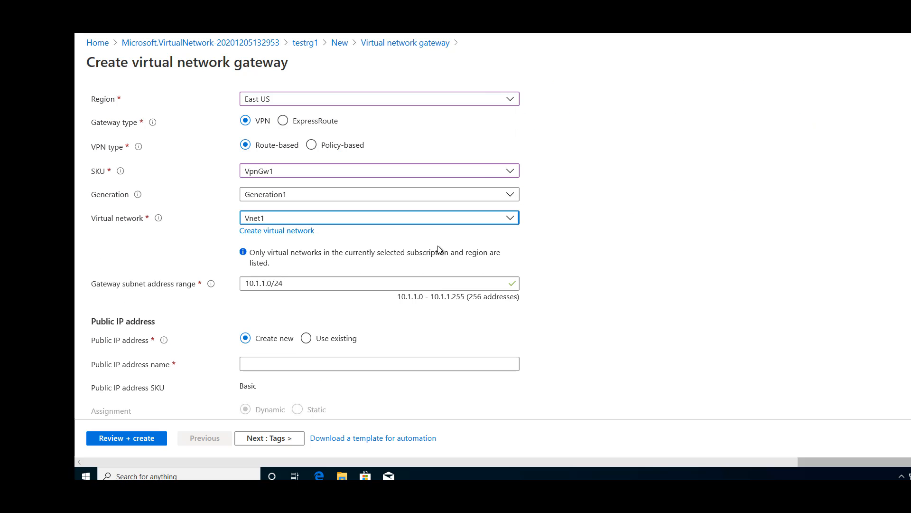
# Set the gateway subnet address range to 10.1.255.0/27.
pyautogui.click(265, 283)
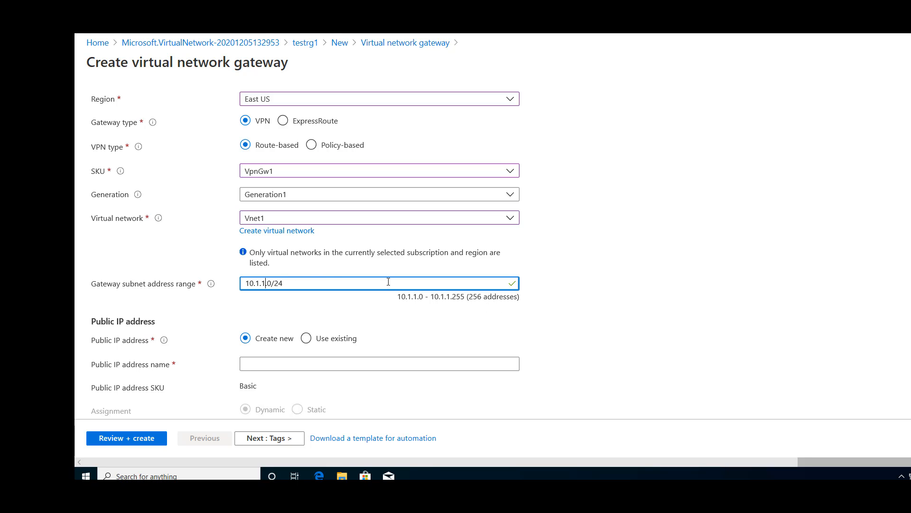
pyautogui.press('BackSpace')
pyautogui.write('25')
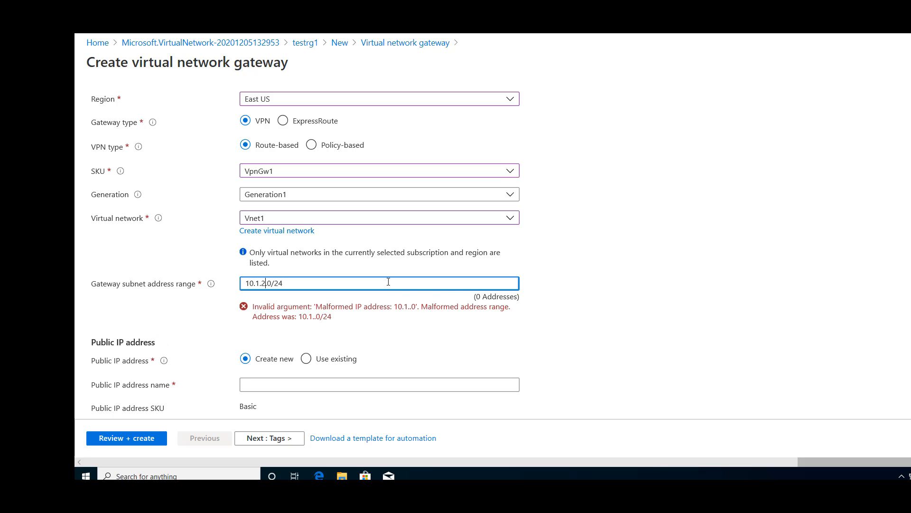
pyautogui.write('5')
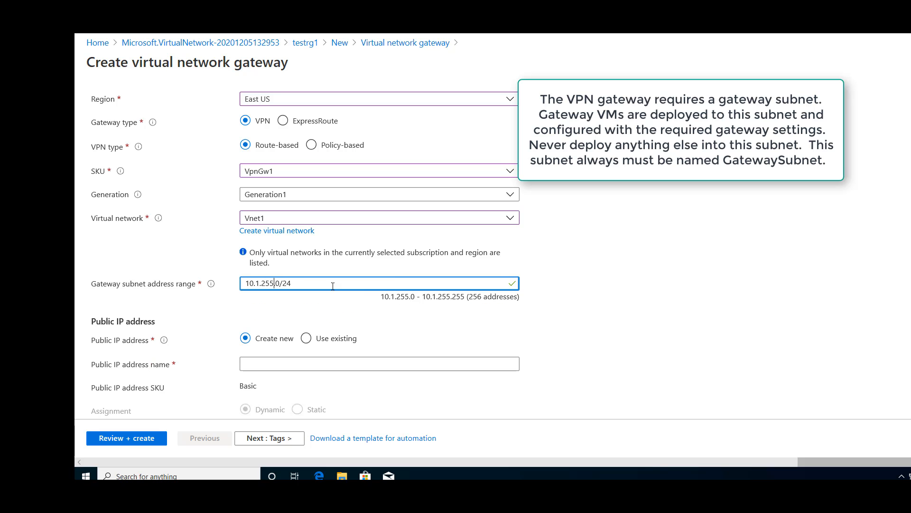
pyautogui.click(332, 284)
pyautogui.press('BackSpace')
pyautogui.write('7')
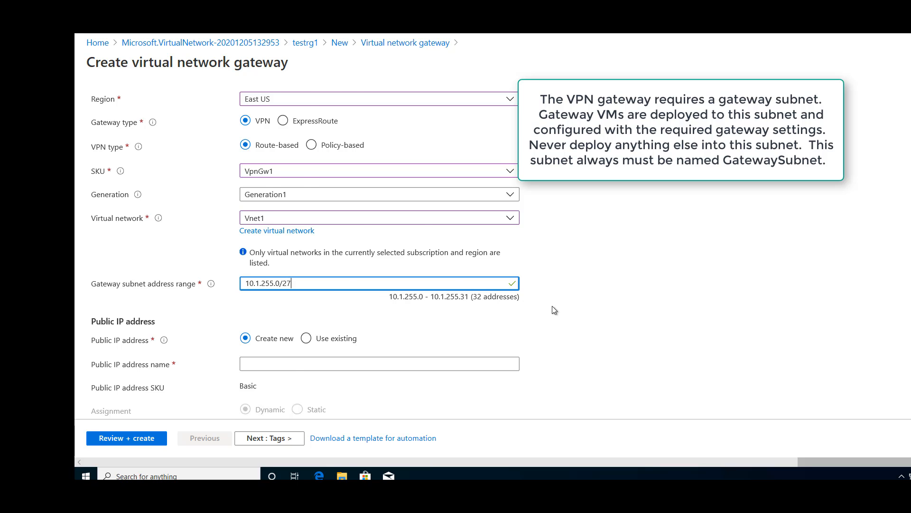
pyautogui.scroll(-1, 552, 306)
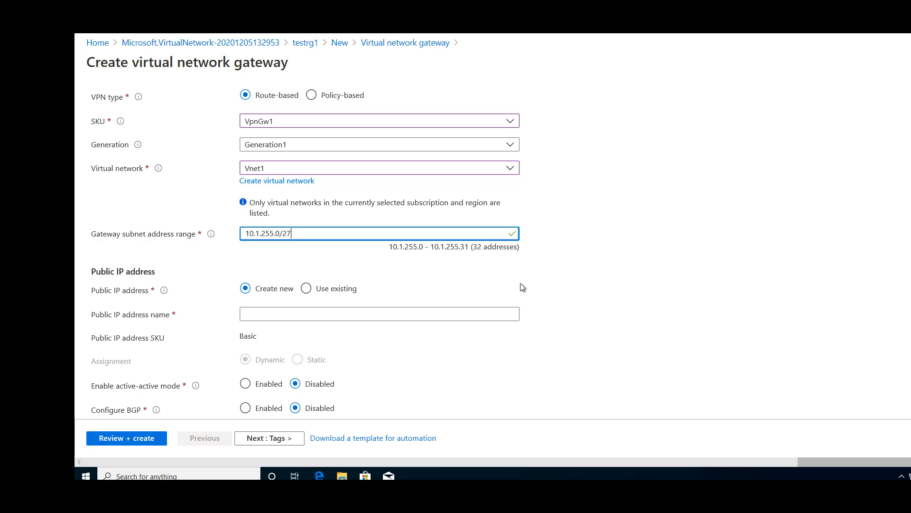
# Name the gateway's new public IP address VNet1GWpip.
pyautogui.scroll(-1, 522, 287)
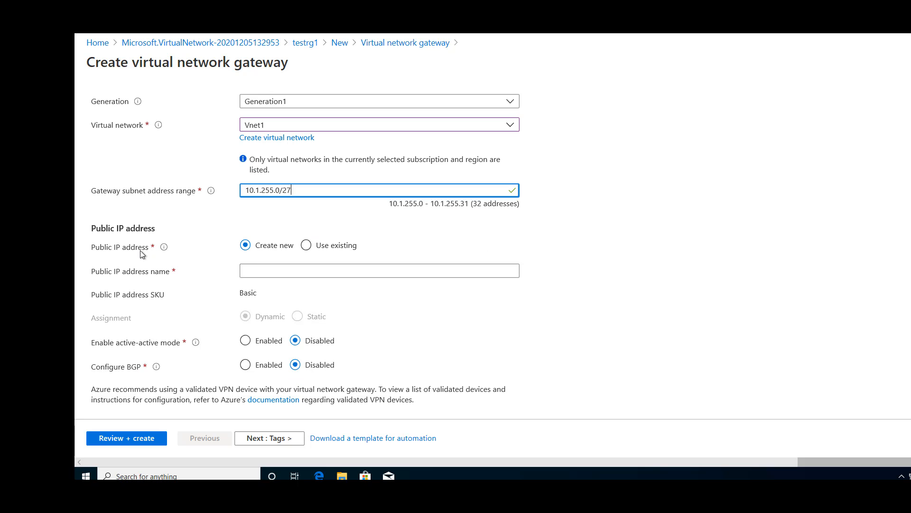
pyautogui.click(331, 270)
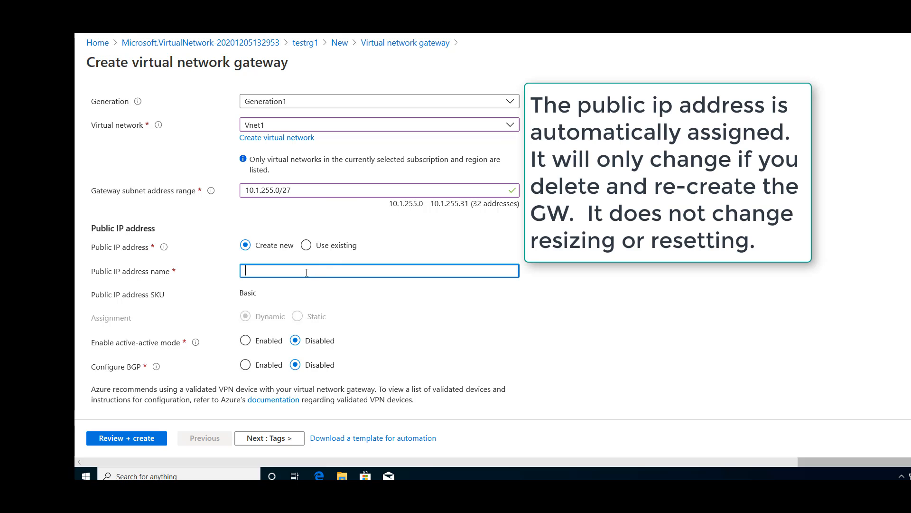
pyautogui.write('VN')
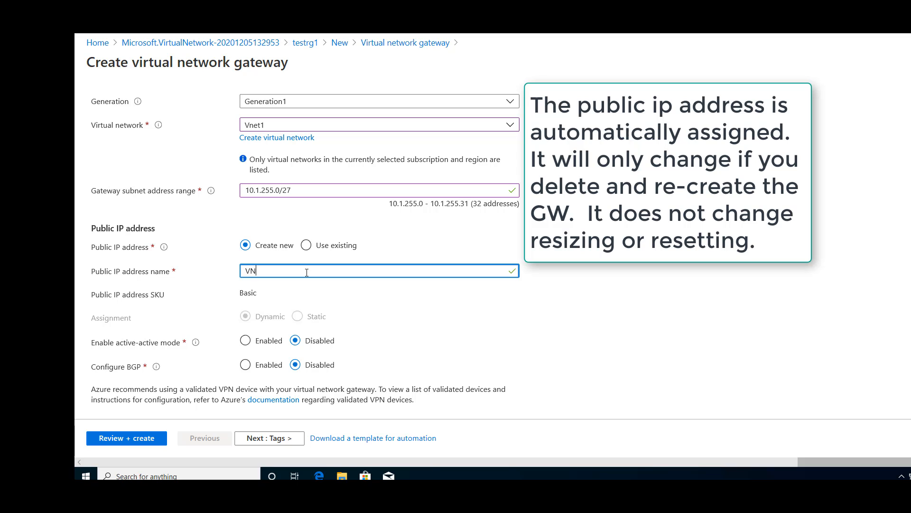
pyautogui.write('et1GWpip')
pyautogui.click(623, 317)
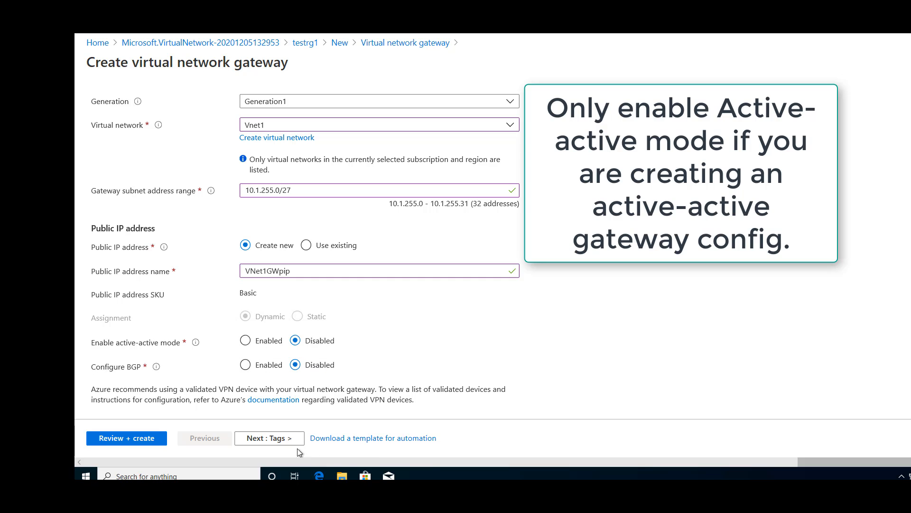
# Leave the tags empty, validate the gateway configuration and create the virtual network gateway.
pyautogui.click(279, 441)
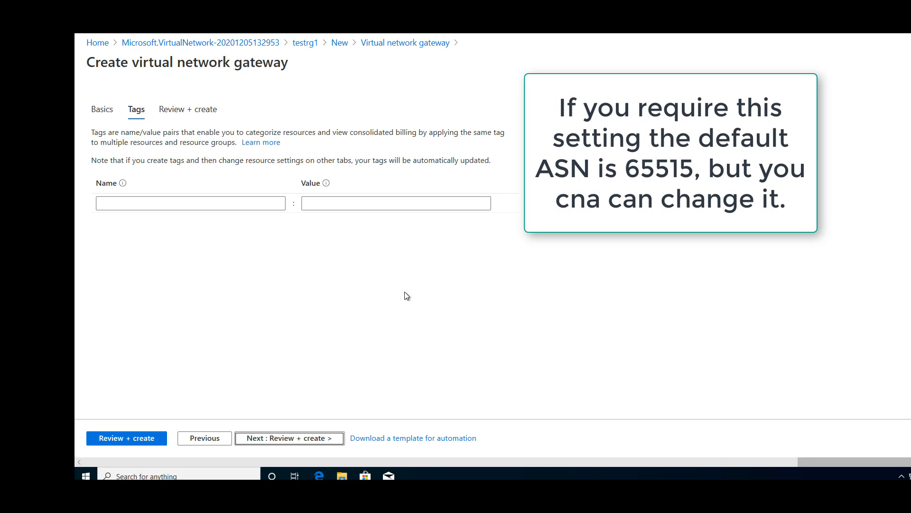
pyautogui.click(144, 441)
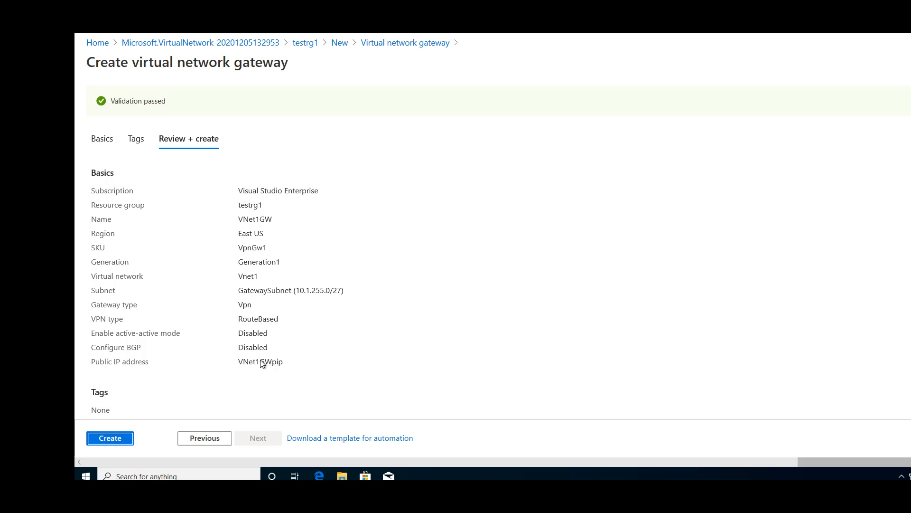
pyautogui.click(111, 439)
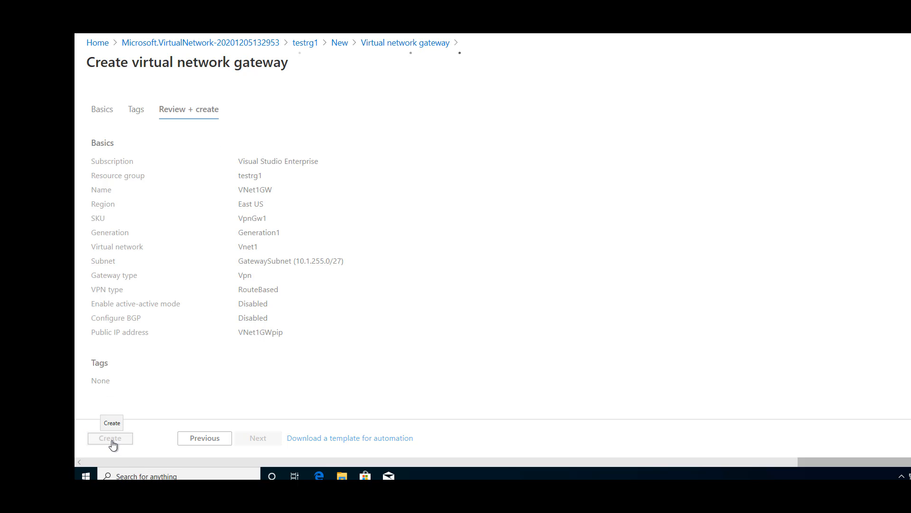